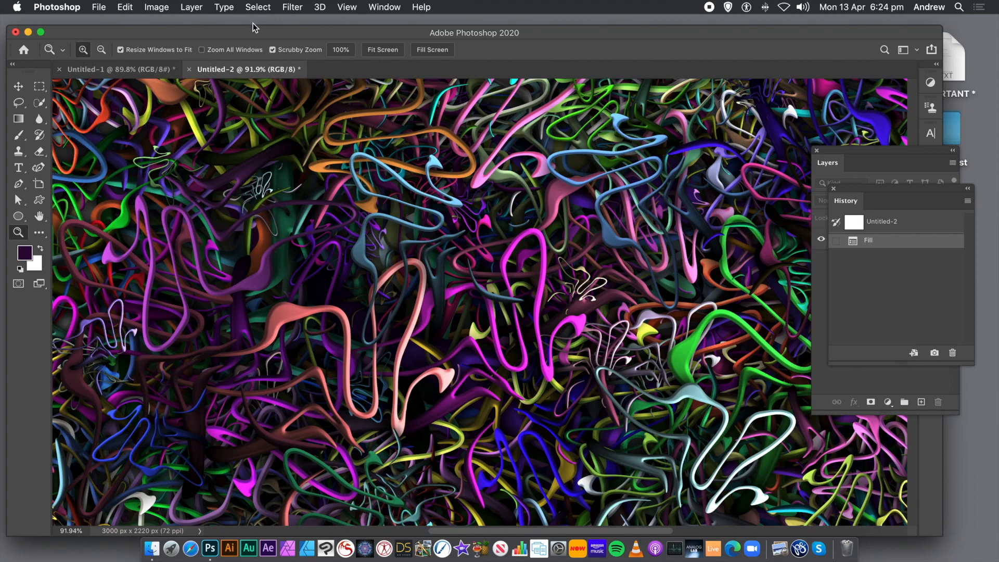
# Step: In the Untitled-1 document, draw a tall, narrow ellipse shape about 80 × 1053 px with the black-to-white Basics gradient fill
pyautogui.click(115, 69)
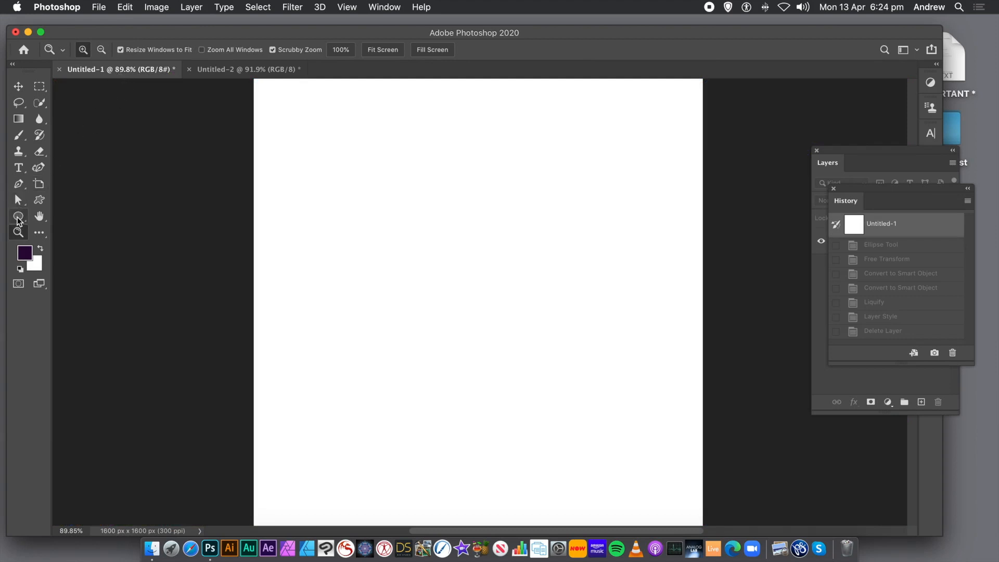
pyautogui.click(18, 217)
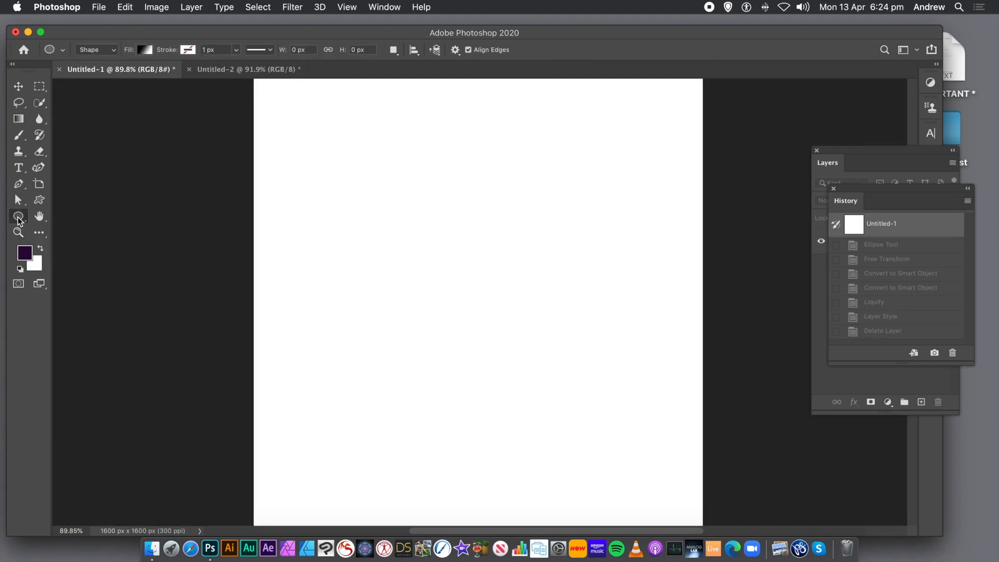
pyautogui.click(95, 52)
pyautogui.click(92, 49)
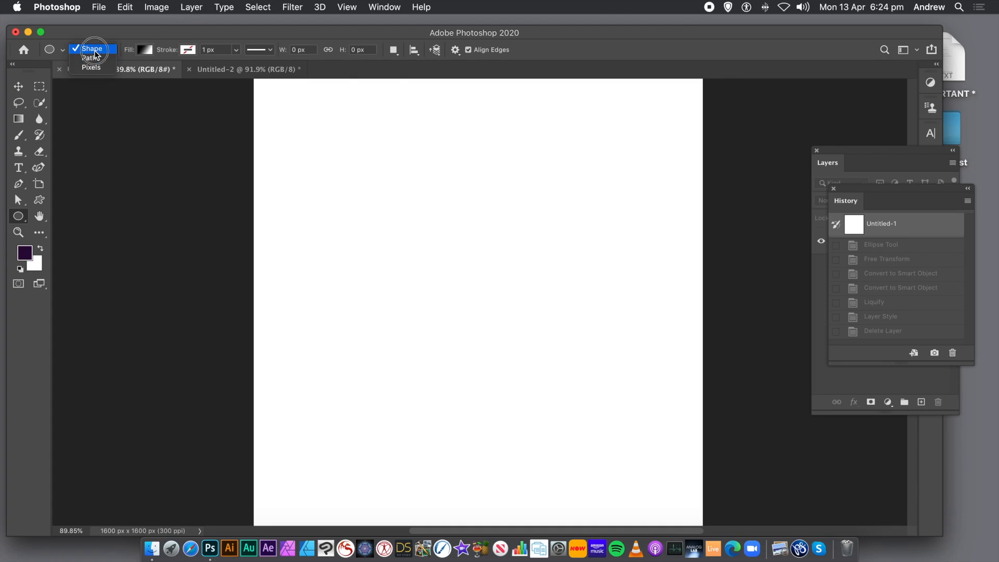
pyautogui.click(145, 51)
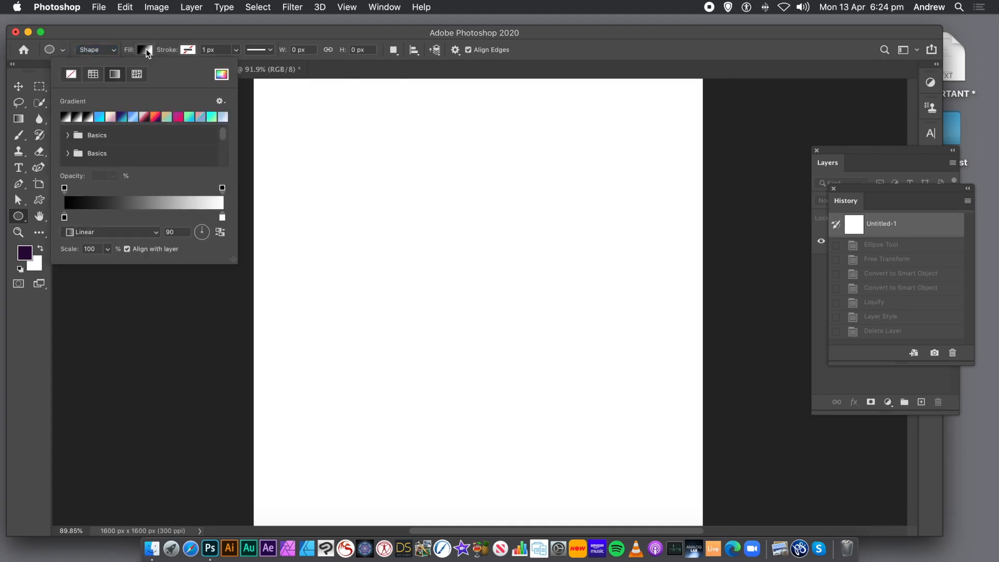
pyautogui.click(71, 138)
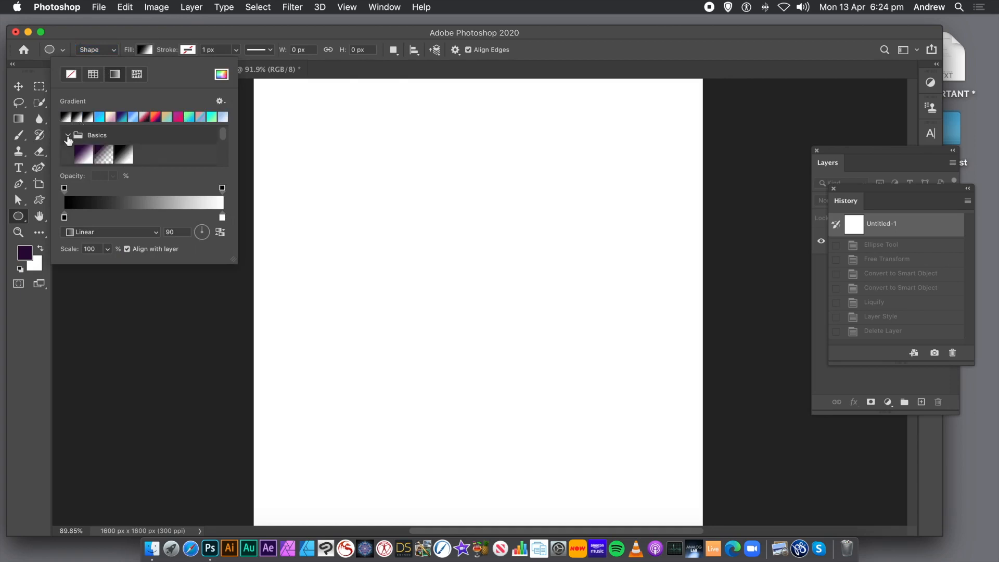
pyautogui.click(124, 155)
pyautogui.click(212, 33)
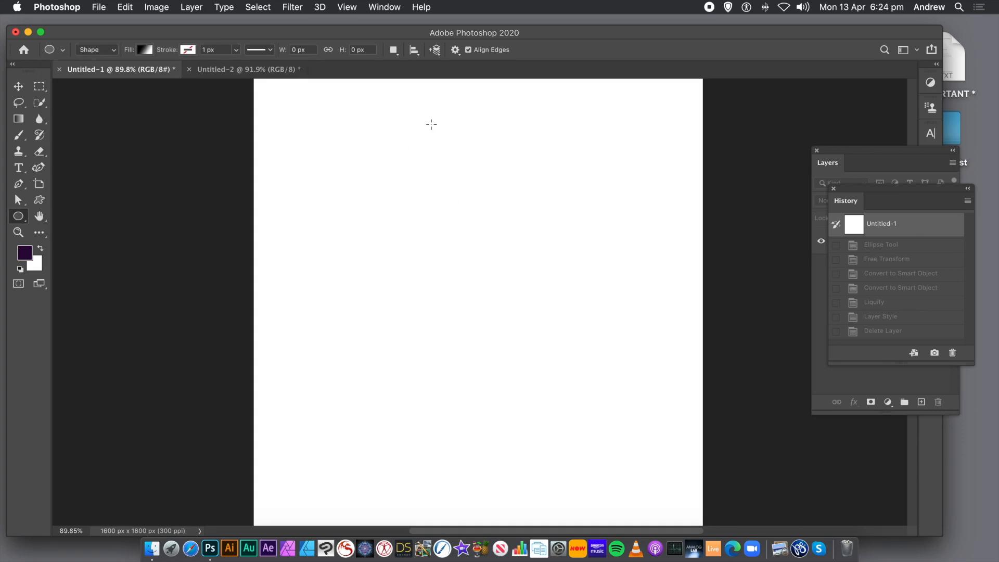
pyautogui.moveTo(436, 151); pyautogui.dragTo(459, 448)
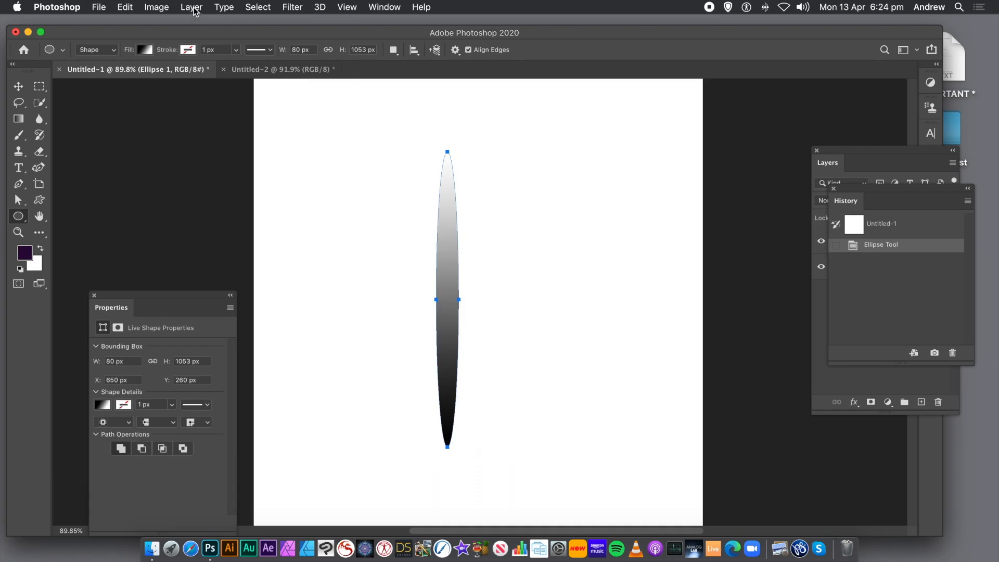
# Step: Widen the ellipse to about 262 px and reposition it at about X 586 px, Y 274 px
pyautogui.click(17, 88)
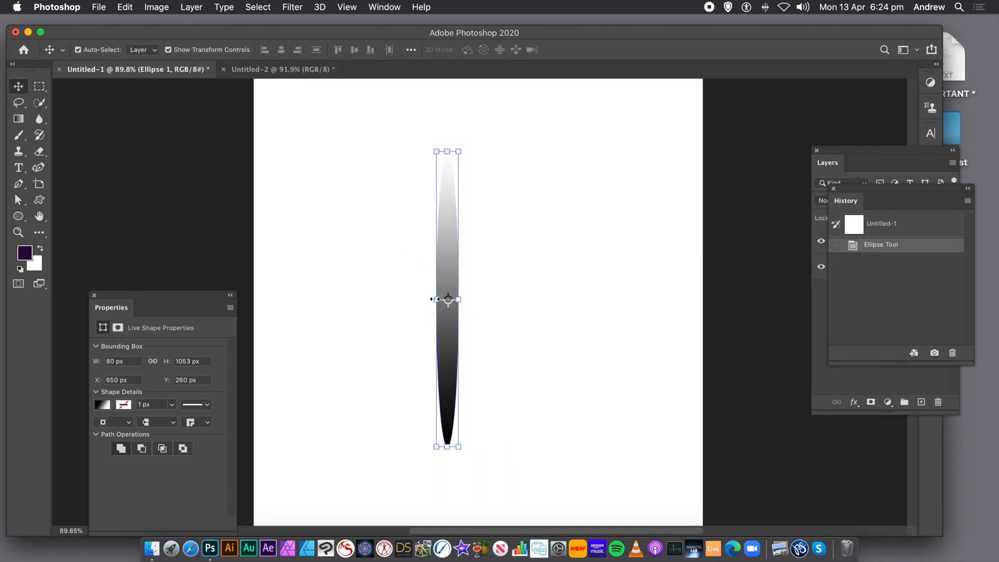
pyautogui.moveTo(434, 298); pyautogui.dragTo(384, 298)
pyautogui.moveTo(439, 264); pyautogui.dragTo(473, 266)
pyautogui.press('Return')
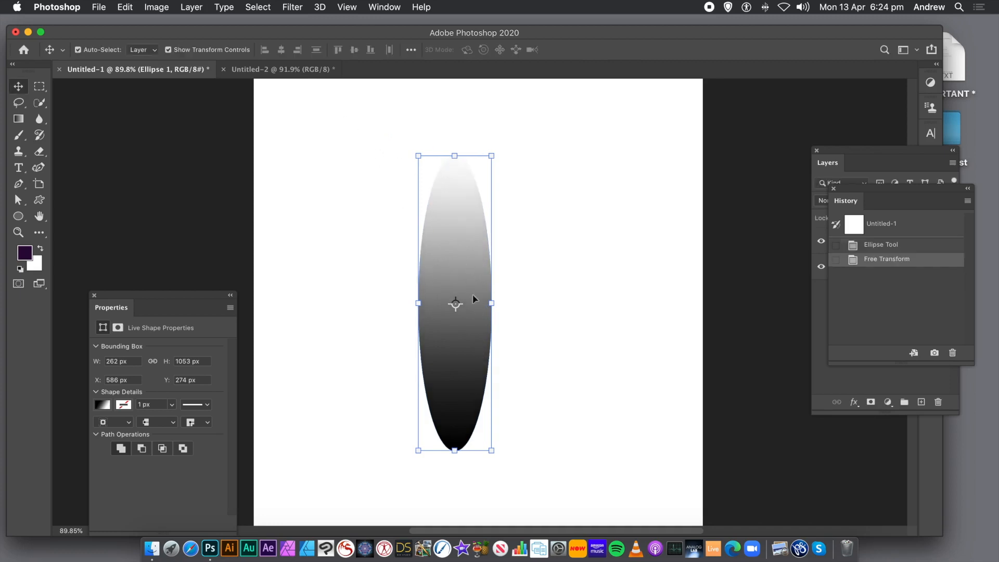
# Step: Convert the gradient ellipse layer to a smart object
pyautogui.click(196, 6)
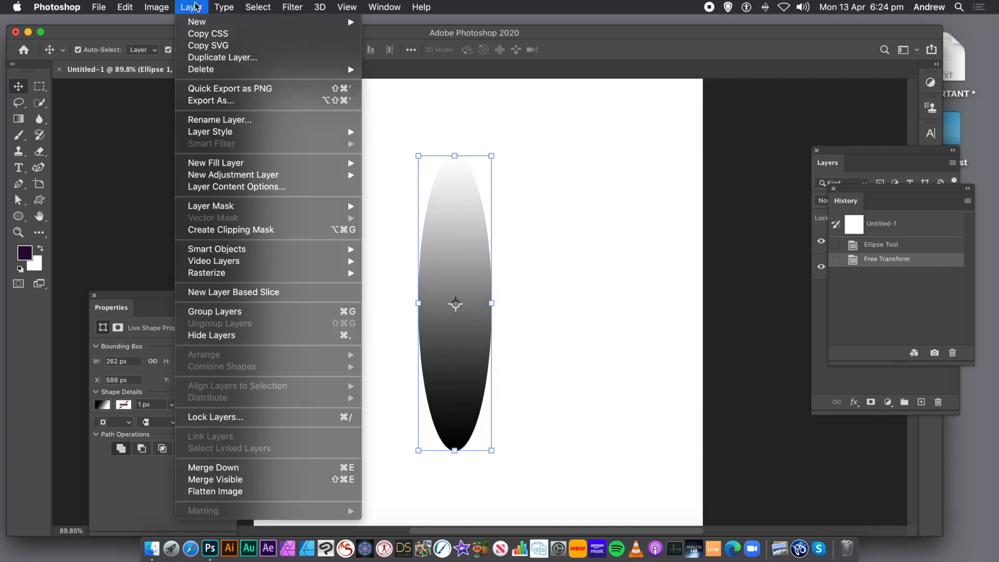
pyautogui.moveTo(228, 251)
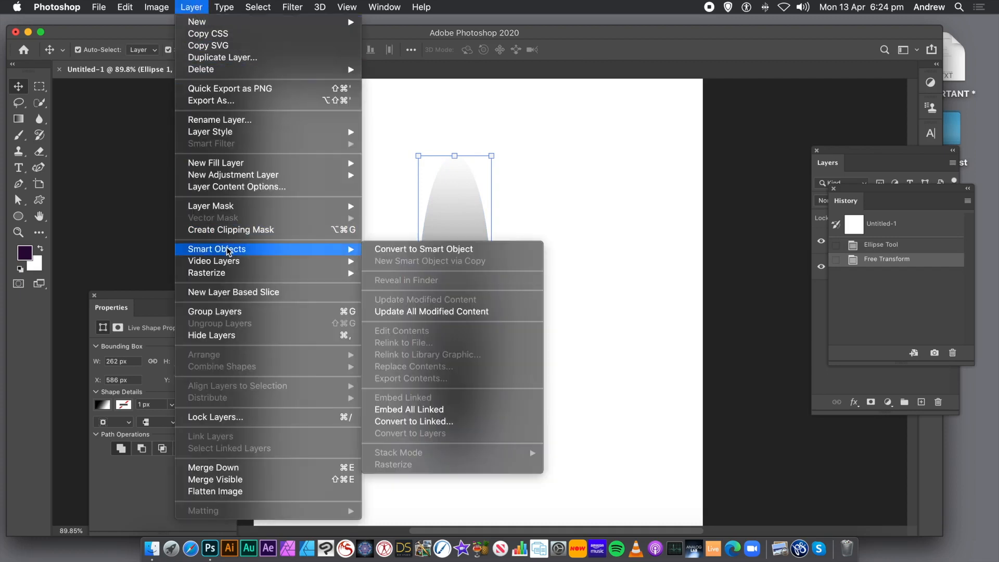
pyautogui.click(422, 253)
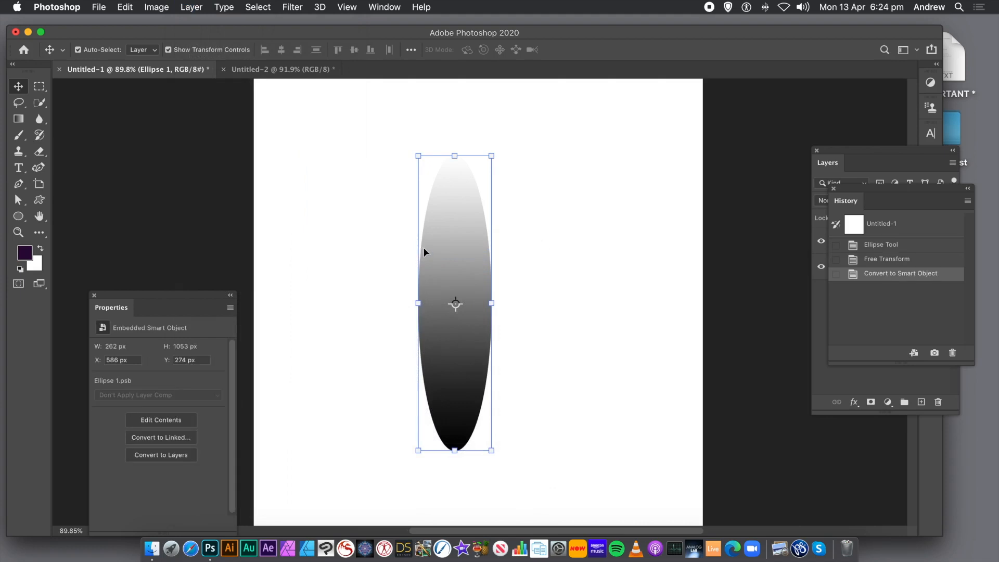
# Step: Apply a Bevel & Emboss style to the ellipse with depth 448% and size 49 px, plus a Drop Shadow
pyautogui.click(192, 7)
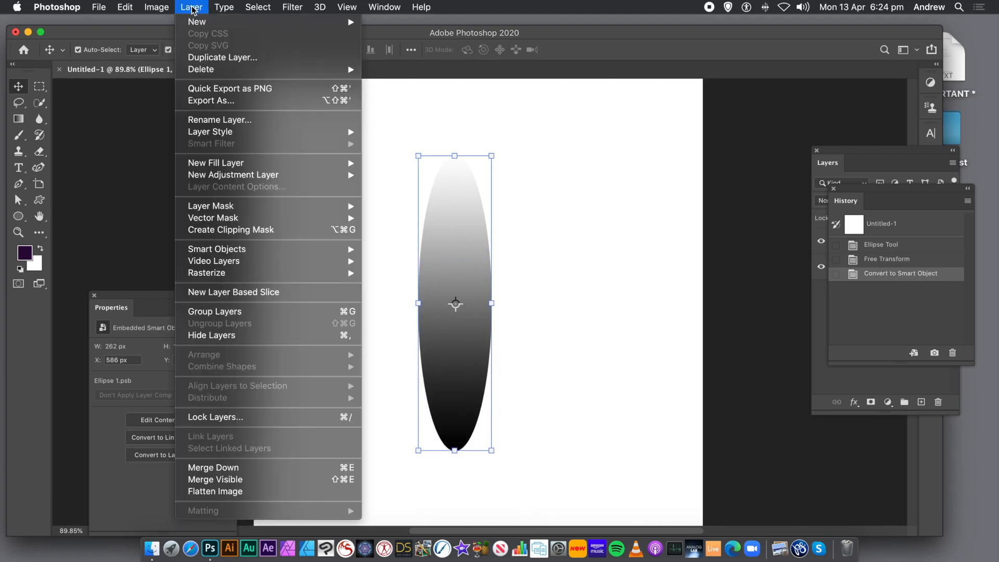
pyautogui.moveTo(192, 138)
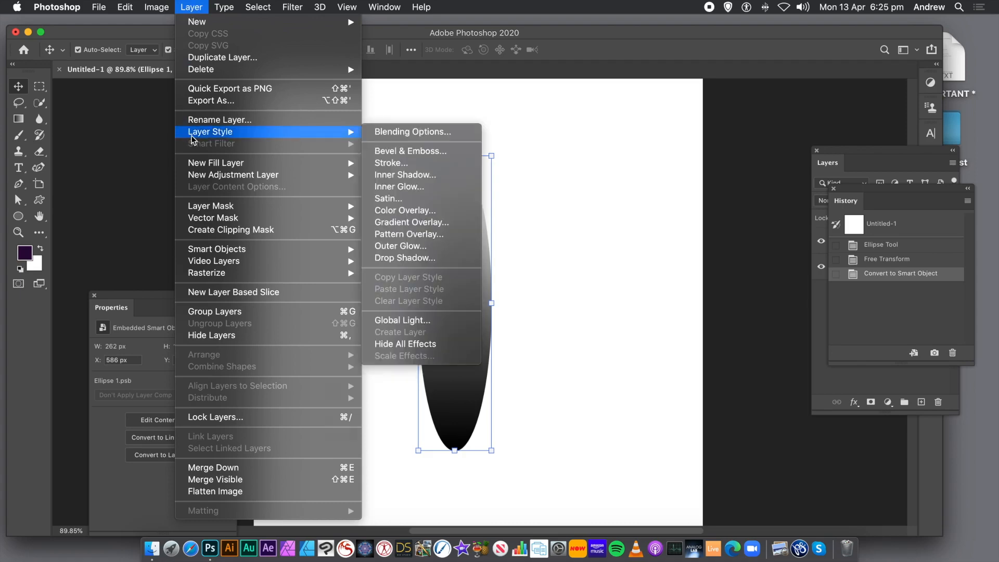
pyautogui.click(396, 151)
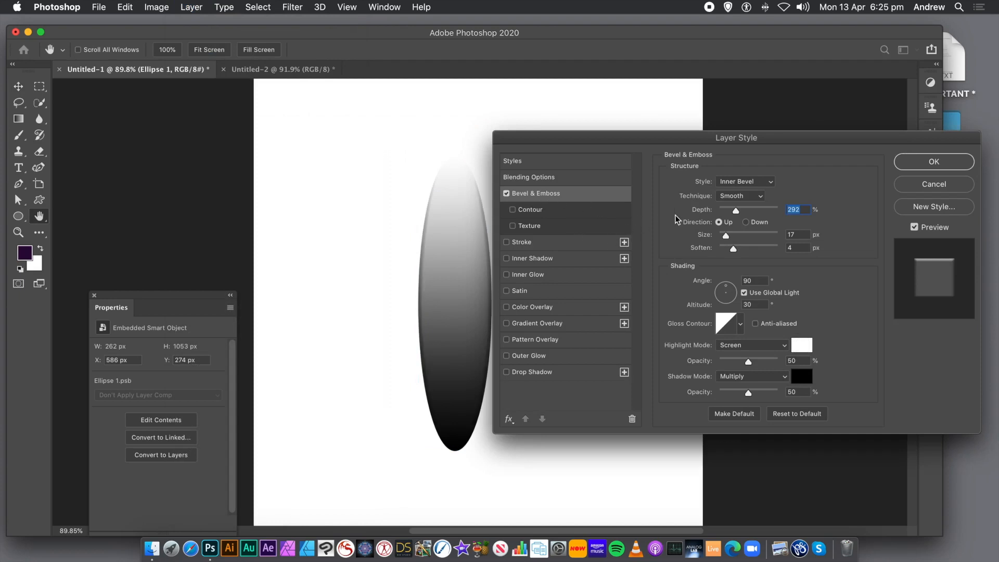
pyautogui.moveTo(737, 213); pyautogui.dragTo(746, 212)
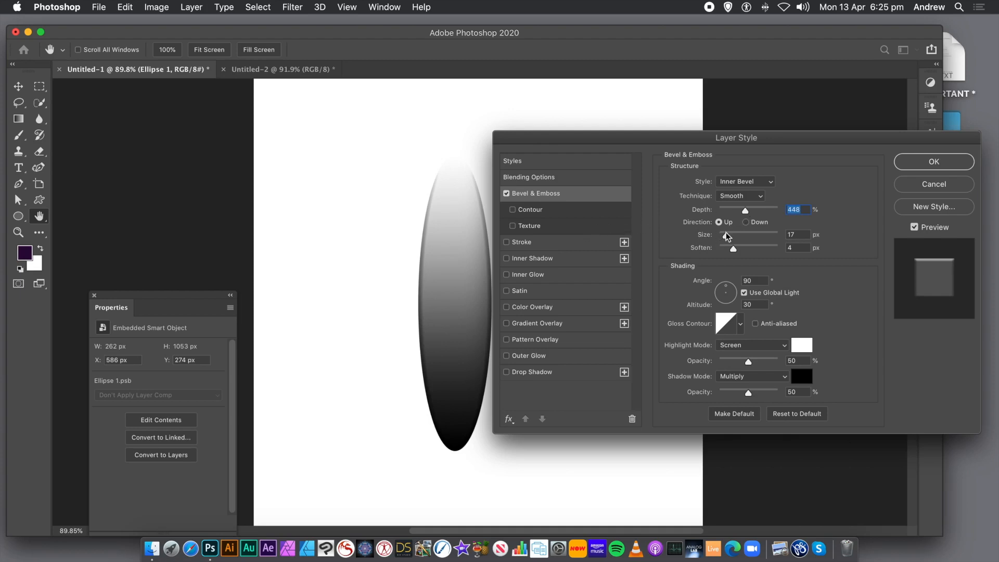
pyautogui.moveTo(727, 237); pyautogui.dragTo(734, 236)
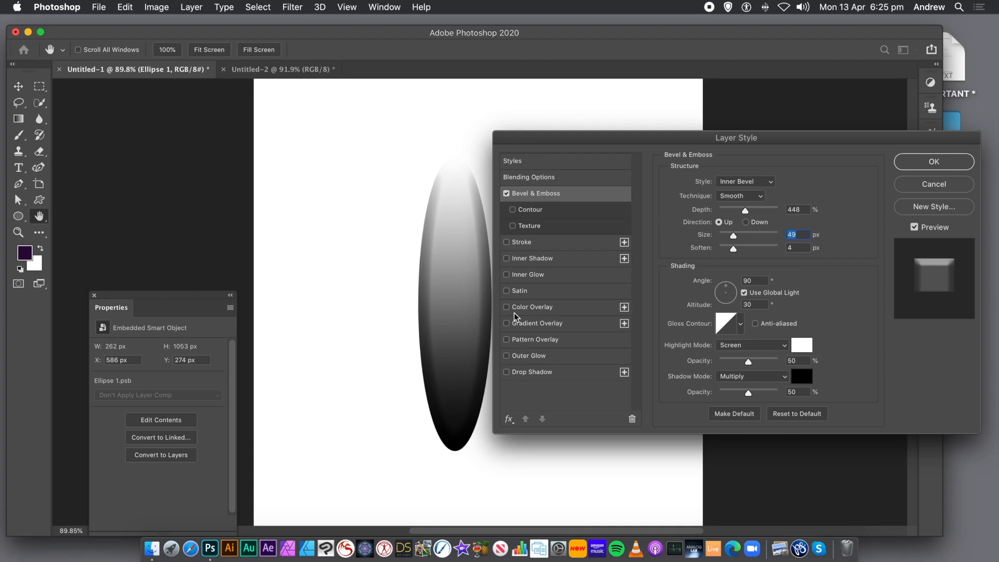
pyautogui.click(506, 372)
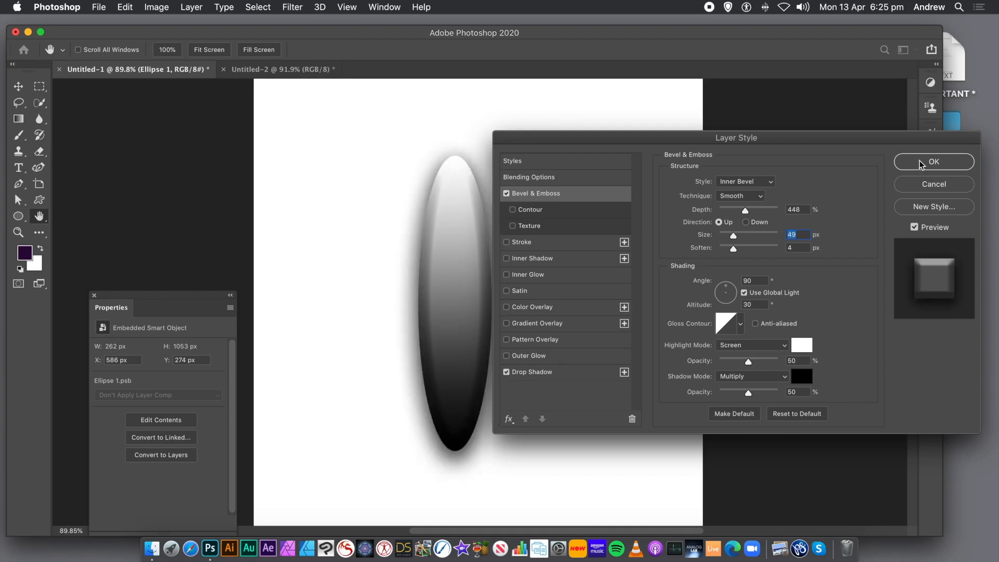
pyautogui.click(933, 162)
pyautogui.press('super+t')
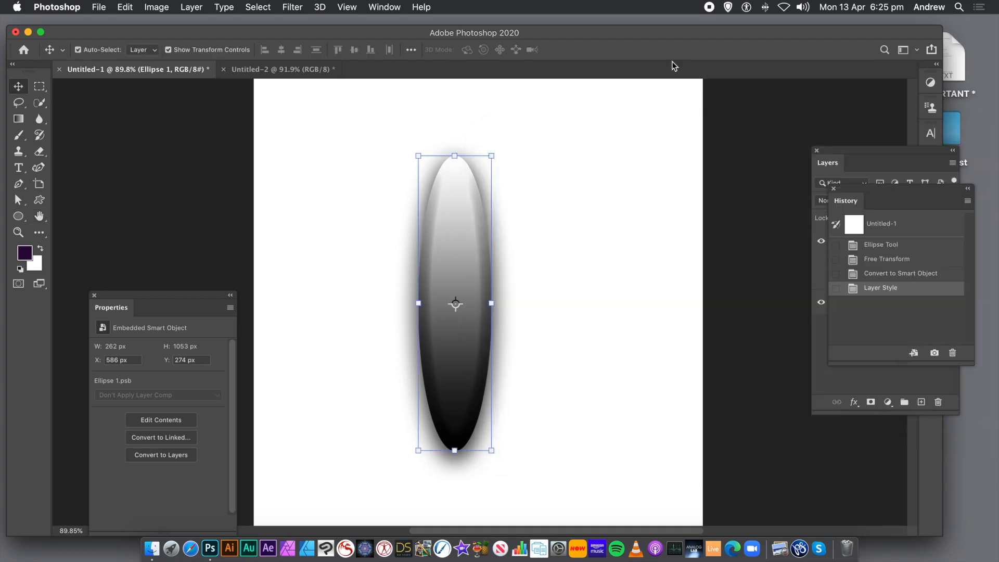
# Step: Convert the styled ellipse layer to a smart object again so its bevel and shadow are embedded
pyautogui.click(185, 7)
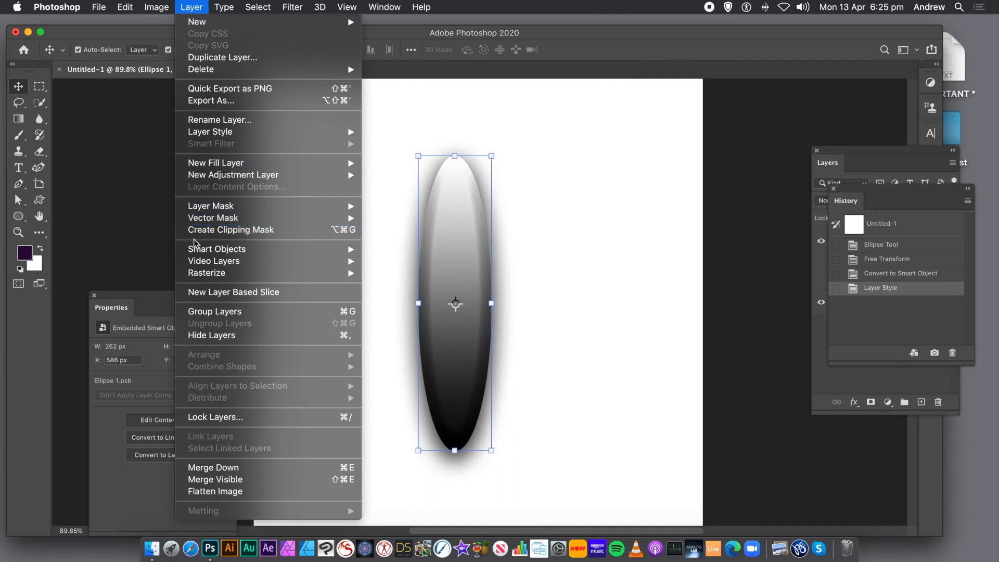
pyautogui.moveTo(201, 250)
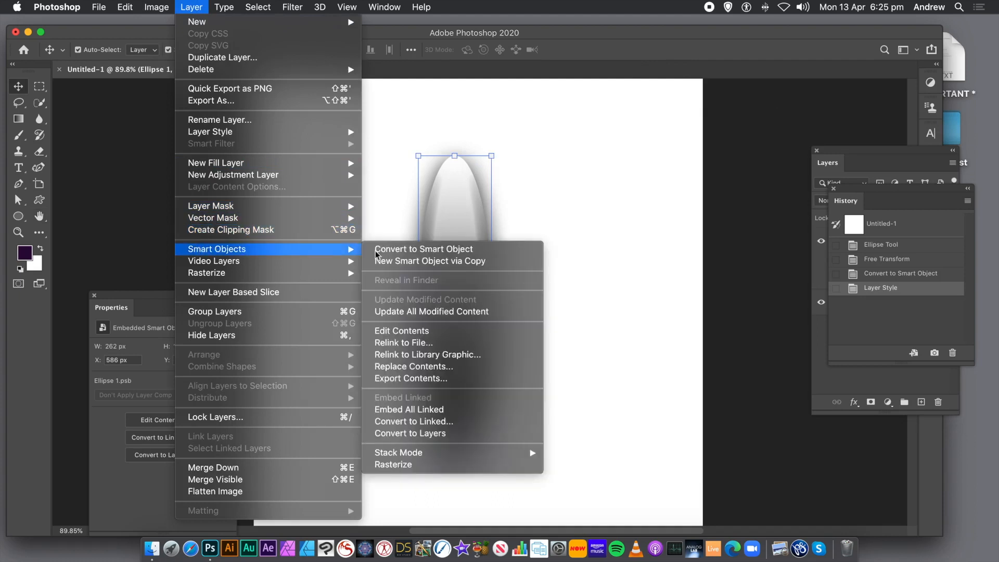
pyautogui.click(441, 248)
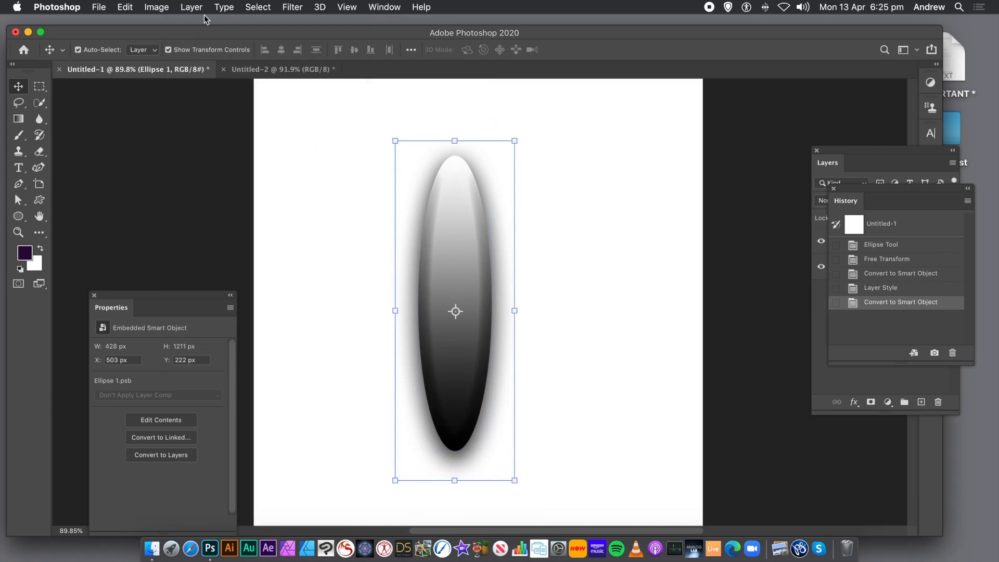
# Step: Open the Liquify filter on the ellipse and enlarge the shape slightly with the Bloat tool at brush size 1710
pyautogui.click(295, 8)
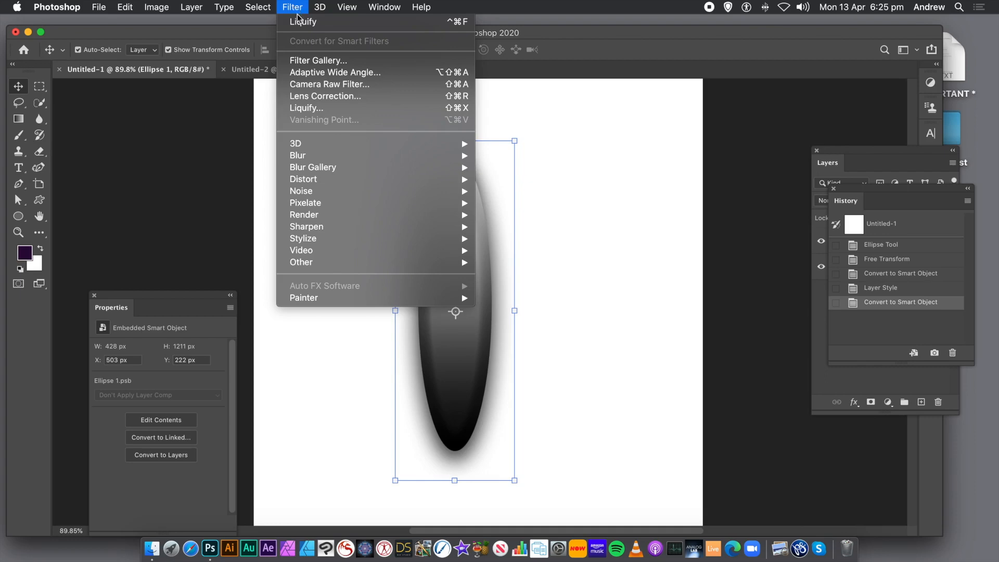
pyautogui.click(310, 109)
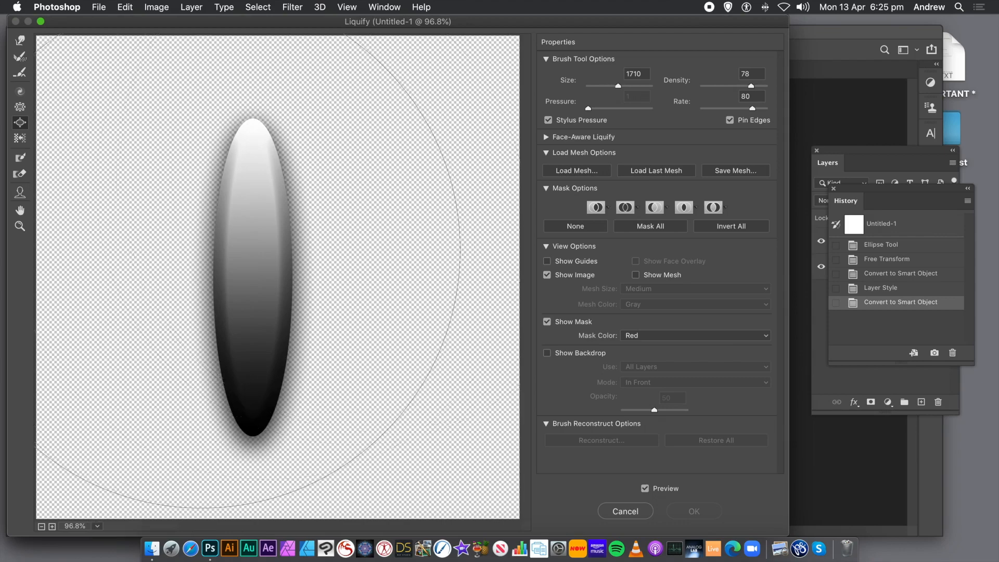
pyautogui.moveTo(194, 250)
pyautogui.mouseDown()
pyautogui.moveTo(303, 245)
pyautogui.moveTo(244, 249)
pyautogui.mouseUp()
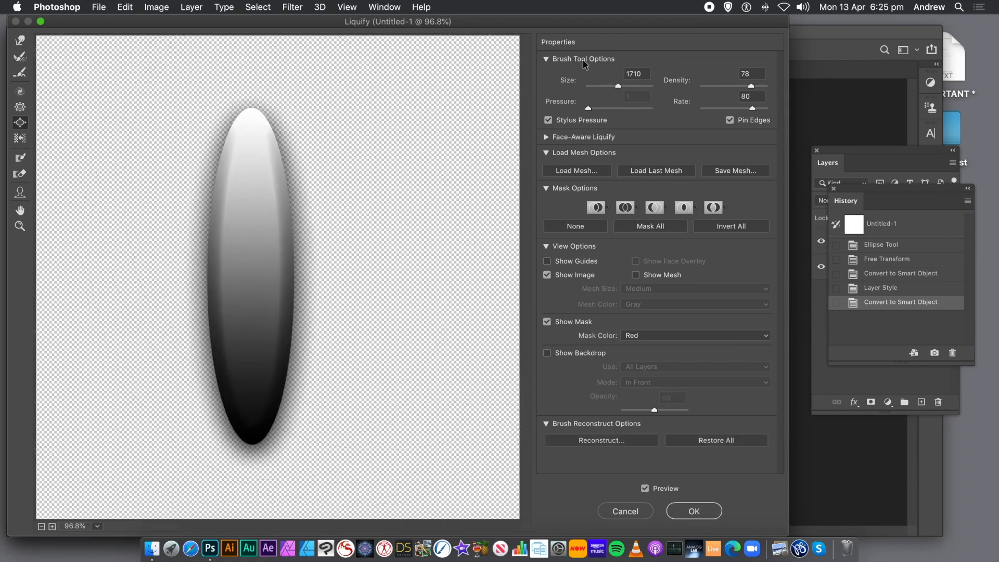
# Step: Use the Forward Warp tool at brush size 557 to bend the ellipse into a winding ribbon with alternating curves
pyautogui.click(20, 44)
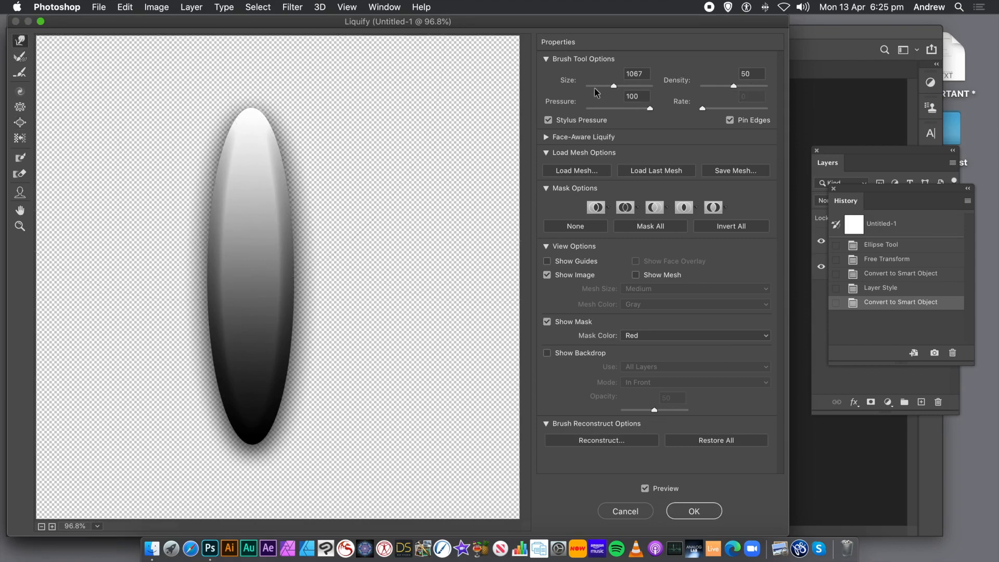
pyautogui.moveTo(609, 87); pyautogui.dragTo(609, 87)
pyautogui.moveTo(178, 242)
pyautogui.mouseDown()
pyautogui.moveTo(266, 248)
pyautogui.moveTo(274, 233)
pyautogui.moveTo(312, 229)
pyautogui.mouseUp()
pyautogui.moveTo(224, 159)
pyautogui.mouseDown()
pyautogui.moveTo(299, 165)
pyautogui.moveTo(330, 139)
pyautogui.mouseUp()
pyautogui.moveTo(370, 108)
pyautogui.mouseDown()
pyautogui.moveTo(302, 154)
pyautogui.moveTo(216, 167)
pyautogui.moveTo(201, 185)
pyautogui.moveTo(217, 172)
pyautogui.mouseUp()
pyautogui.moveTo(291, 419)
pyautogui.mouseDown()
pyautogui.moveTo(243, 352)
pyautogui.moveTo(177, 328)
pyautogui.moveTo(158, 333)
pyautogui.moveTo(195, 350)
pyautogui.moveTo(184, 314)
pyautogui.moveTo(134, 245)
pyautogui.moveTo(146, 211)
pyautogui.mouseUp()
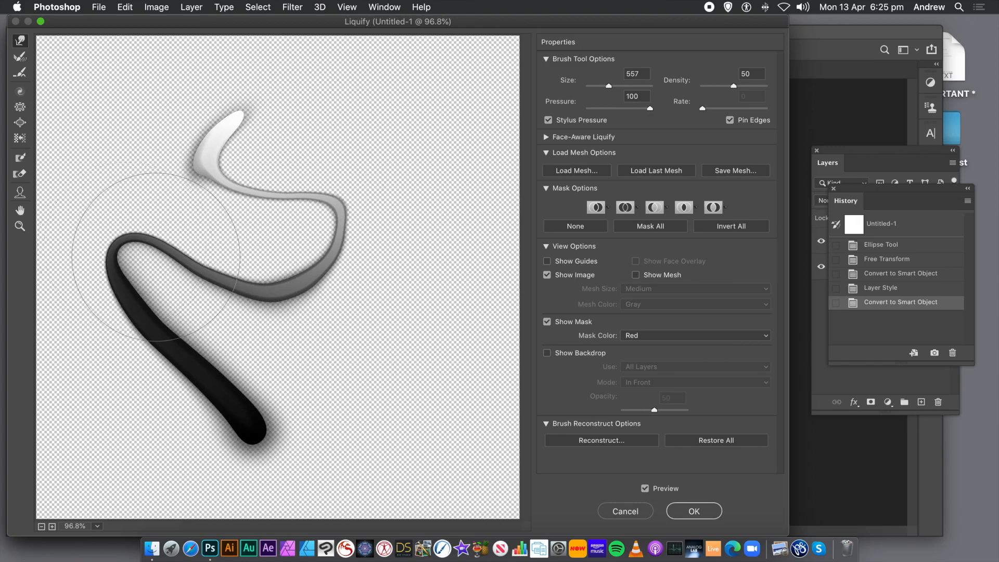
pyautogui.moveTo(199, 288)
pyautogui.mouseDown()
pyautogui.moveTo(128, 291)
pyautogui.moveTo(101, 212)
pyautogui.mouseUp()
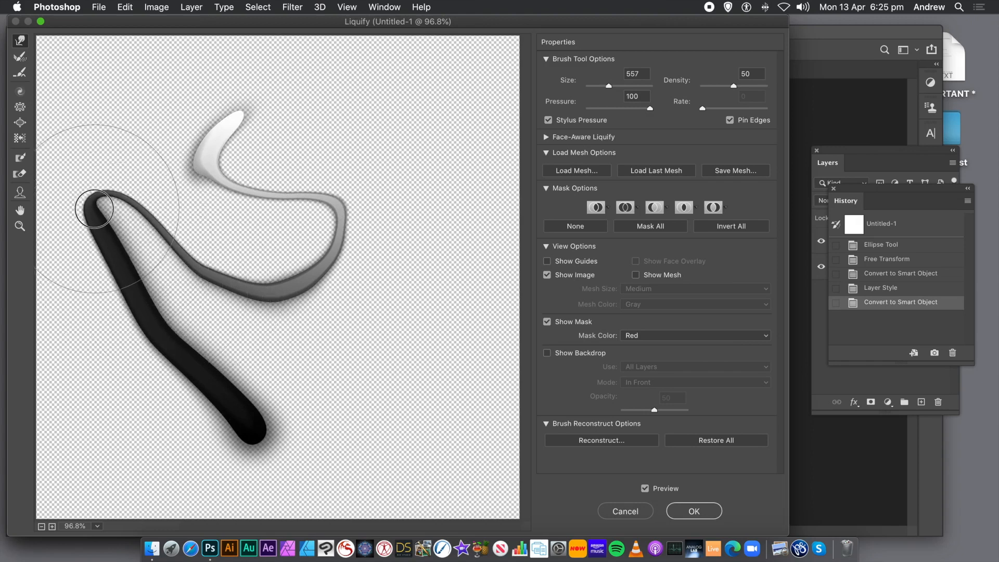
pyautogui.moveTo(122, 285)
pyautogui.mouseDown()
pyautogui.moveTo(134, 319)
pyautogui.moveTo(76, 355)
pyautogui.moveTo(45, 419)
pyautogui.moveTo(108, 401)
pyautogui.moveTo(185, 346)
pyautogui.moveTo(206, 359)
pyautogui.moveTo(256, 345)
pyautogui.mouseUp()
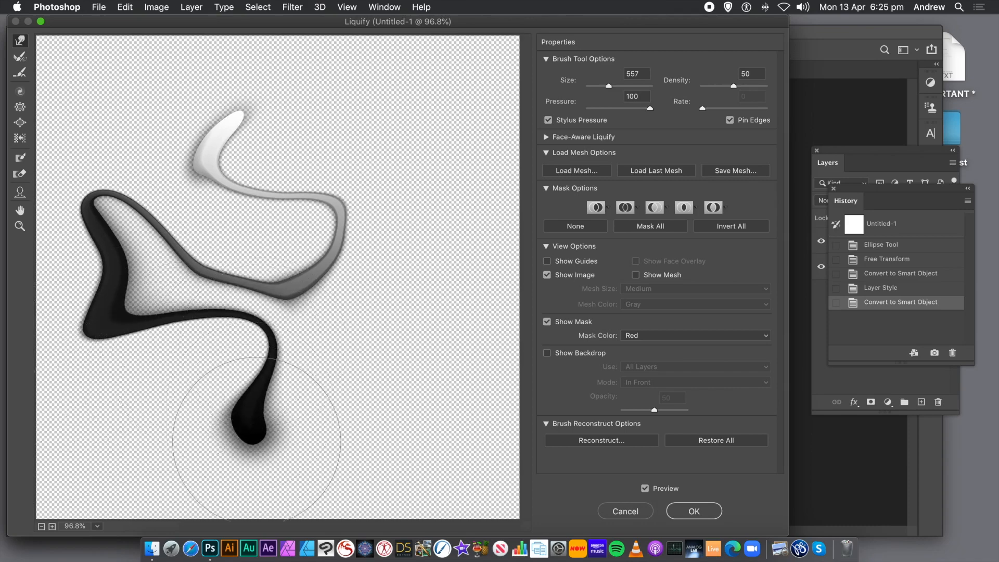
# Step: Warp the ribbon's dark lower end out to the right and upward, and stretch its white end into a loop at the upper left
pyautogui.moveTo(290, 419)
pyautogui.mouseDown()
pyautogui.moveTo(256, 458)
pyautogui.moveTo(178, 446)
pyautogui.moveTo(280, 450)
pyautogui.moveTo(377, 437)
pyautogui.moveTo(413, 407)
pyautogui.mouseUp()
pyautogui.moveTo(298, 412)
pyautogui.mouseDown()
pyautogui.moveTo(357, 311)
pyautogui.moveTo(406, 271)
pyautogui.moveTo(444, 216)
pyautogui.mouseUp()
pyautogui.moveTo(351, 345)
pyautogui.mouseDown()
pyautogui.moveTo(403, 281)
pyautogui.moveTo(414, 227)
pyautogui.moveTo(448, 167)
pyautogui.moveTo(428, 131)
pyautogui.moveTo(370, 73)
pyautogui.mouseUp()
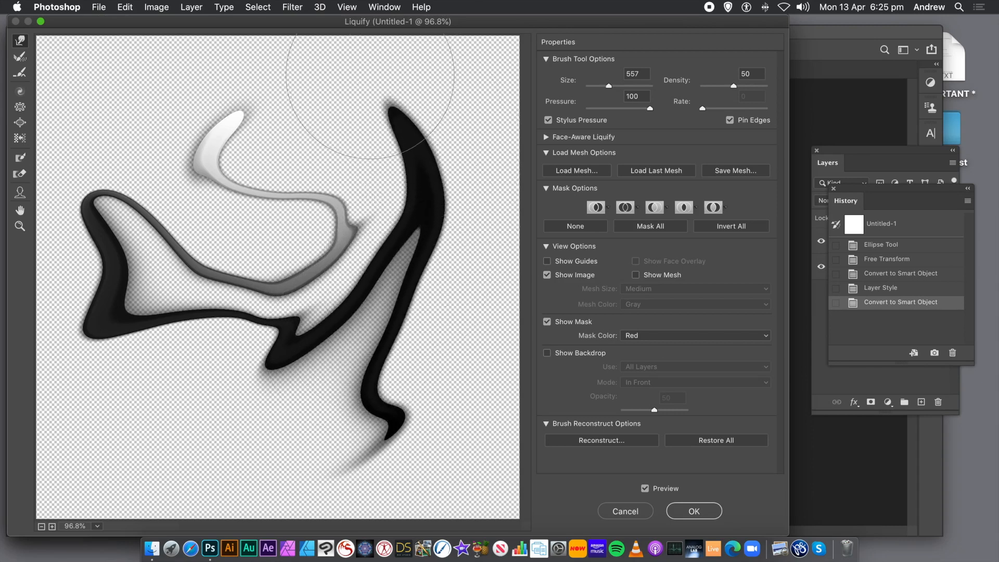
pyautogui.moveTo(298, 134)
pyautogui.mouseDown()
pyautogui.moveTo(291, 166)
pyautogui.moveTo(219, 232)
pyautogui.moveTo(196, 109)
pyautogui.moveTo(170, 116)
pyautogui.moveTo(105, 83)
pyautogui.mouseUp()
pyautogui.moveTo(234, 130)
pyautogui.mouseDown()
pyautogui.moveTo(201, 134)
pyautogui.moveTo(134, 100)
pyautogui.moveTo(87, 106)
pyautogui.moveTo(149, 127)
pyautogui.moveTo(319, 138)
pyautogui.moveTo(321, 154)
pyautogui.moveTo(312, 78)
pyautogui.moveTo(319, 151)
pyautogui.moveTo(345, 173)
pyautogui.moveTo(252, 138)
pyautogui.moveTo(256, 162)
pyautogui.moveTo(241, 187)
pyautogui.moveTo(239, 140)
pyautogui.mouseUp()
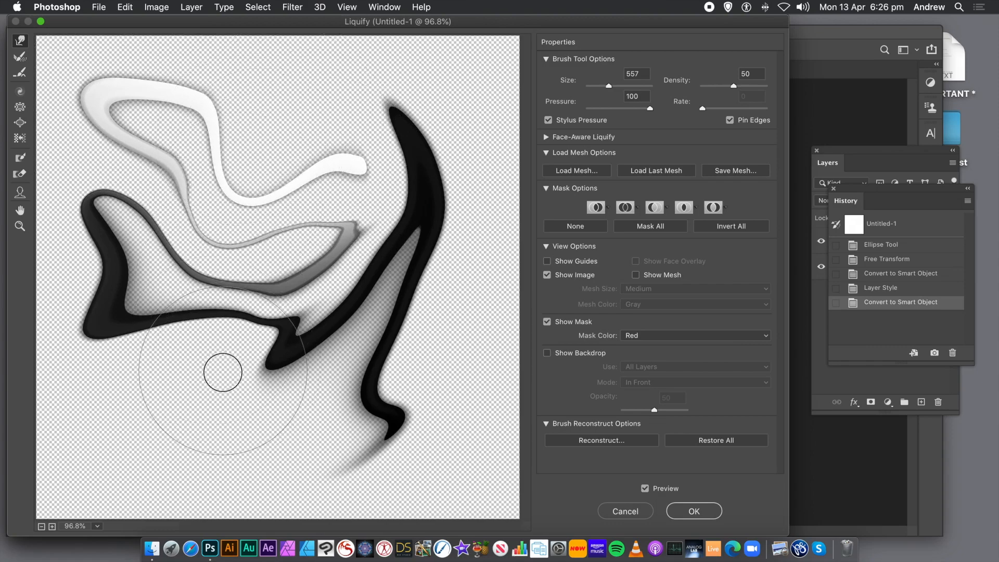
# Step: Warp the dark strand below the center down into a curve reaching the lower left, and pull the white tip upward
pyautogui.moveTo(278, 364); pyautogui.dragTo(287, 471)
pyautogui.moveTo(276, 364)
pyautogui.mouseDown()
pyautogui.moveTo(322, 454)
pyautogui.moveTo(304, 400)
pyautogui.mouseUp()
pyautogui.moveTo(290, 381)
pyautogui.mouseDown()
pyautogui.moveTo(145, 435)
pyautogui.moveTo(156, 413)
pyautogui.moveTo(224, 396)
pyautogui.moveTo(89, 424)
pyautogui.moveTo(178, 401)
pyautogui.moveTo(135, 392)
pyautogui.moveTo(263, 391)
pyautogui.moveTo(267, 402)
pyautogui.moveTo(245, 401)
pyautogui.moveTo(277, 397)
pyautogui.moveTo(268, 413)
pyautogui.moveTo(223, 432)
pyautogui.moveTo(201, 382)
pyautogui.moveTo(189, 388)
pyautogui.moveTo(209, 333)
pyautogui.moveTo(187, 365)
pyautogui.moveTo(205, 397)
pyautogui.moveTo(223, 331)
pyautogui.mouseUp()
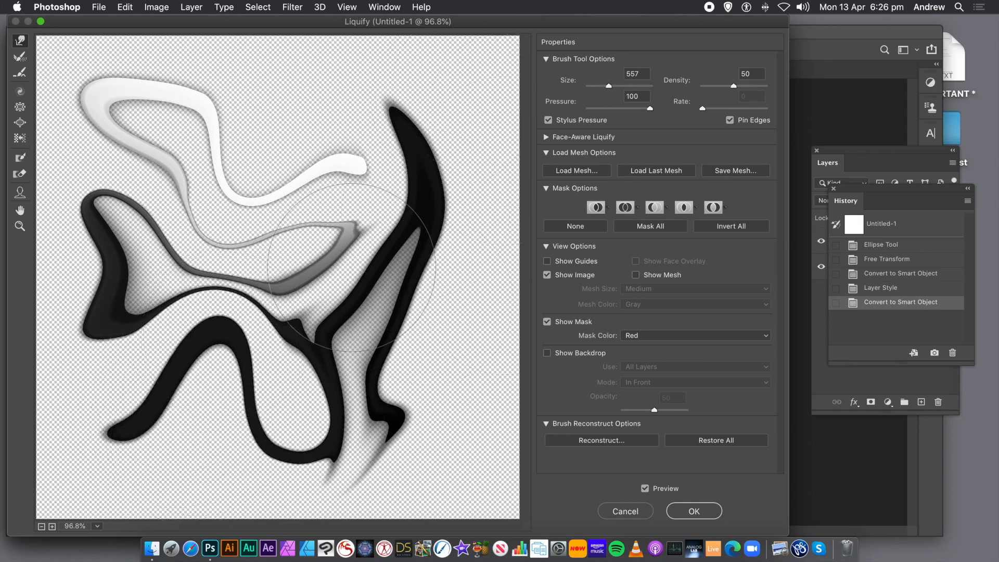
pyautogui.moveTo(331, 179)
pyautogui.mouseDown()
pyautogui.moveTo(356, 166)
pyautogui.moveTo(365, 136)
pyautogui.moveTo(351, 100)
pyautogui.mouseUp()
pyautogui.moveTo(337, 163); pyautogui.dragTo(354, 128)
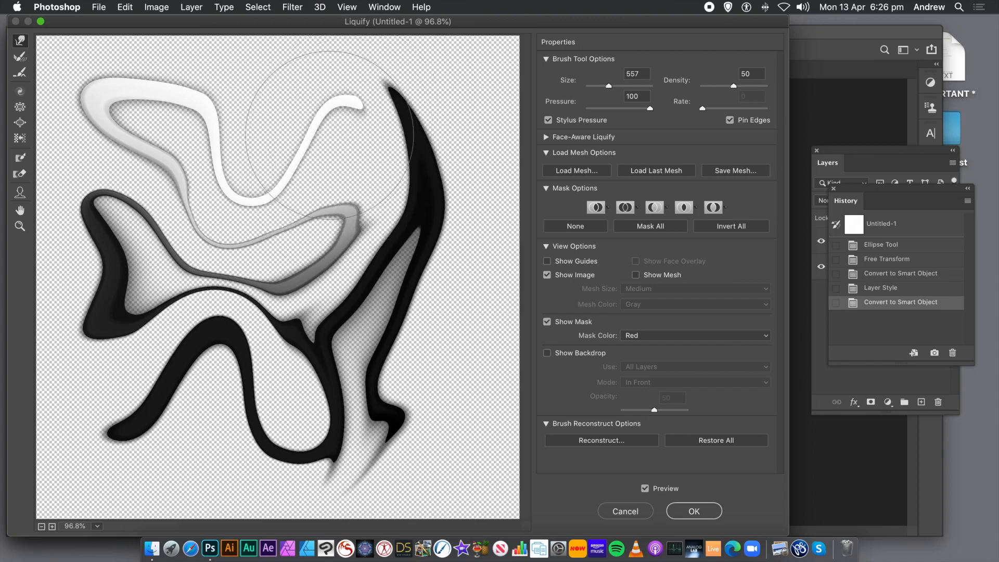
# Step: Bloat the right side of the warped ribbon slightly with the Bloat tool at brush size 1710
pyautogui.click(20, 123)
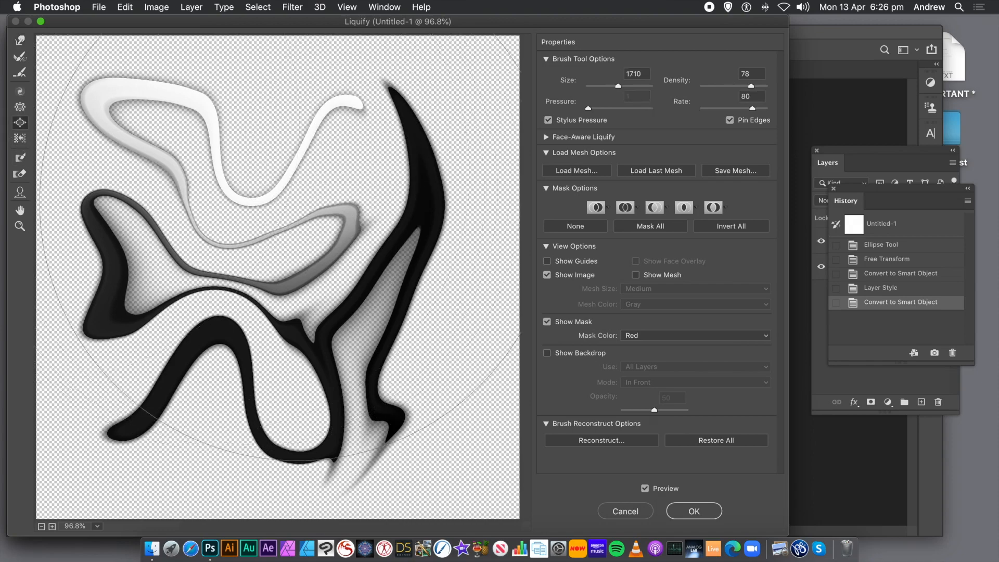
pyautogui.moveTo(382, 269); pyautogui.dragTo(382, 269)
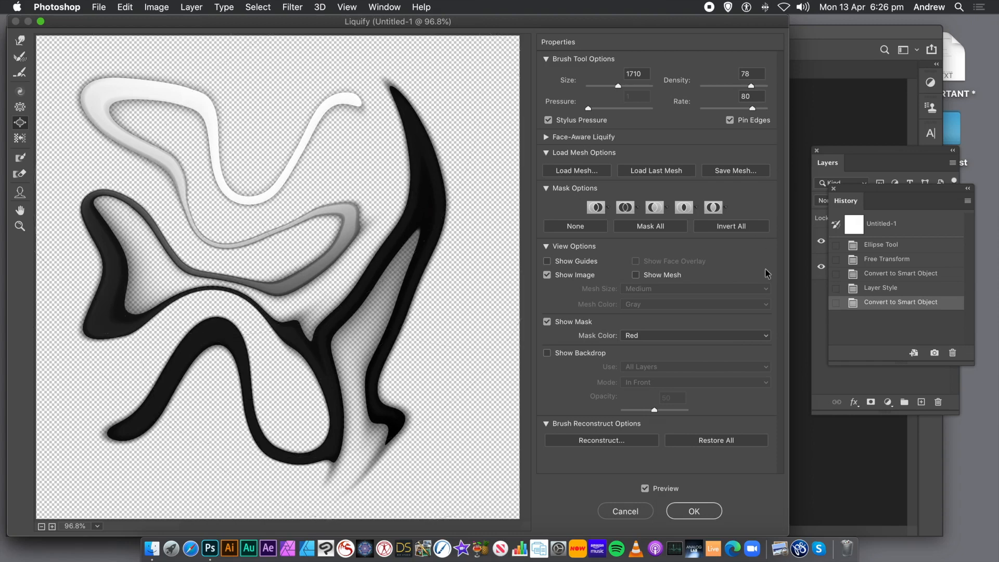
# Step: Apply the Liquify warp to the ellipse smart object and delete the Background layer
pyautogui.click(693, 511)
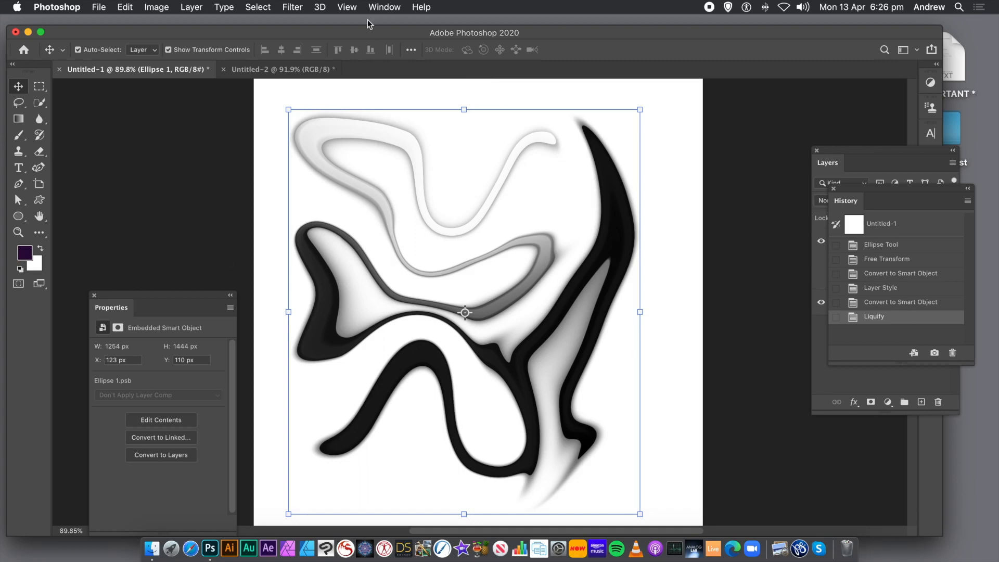
pyautogui.click(385, 8)
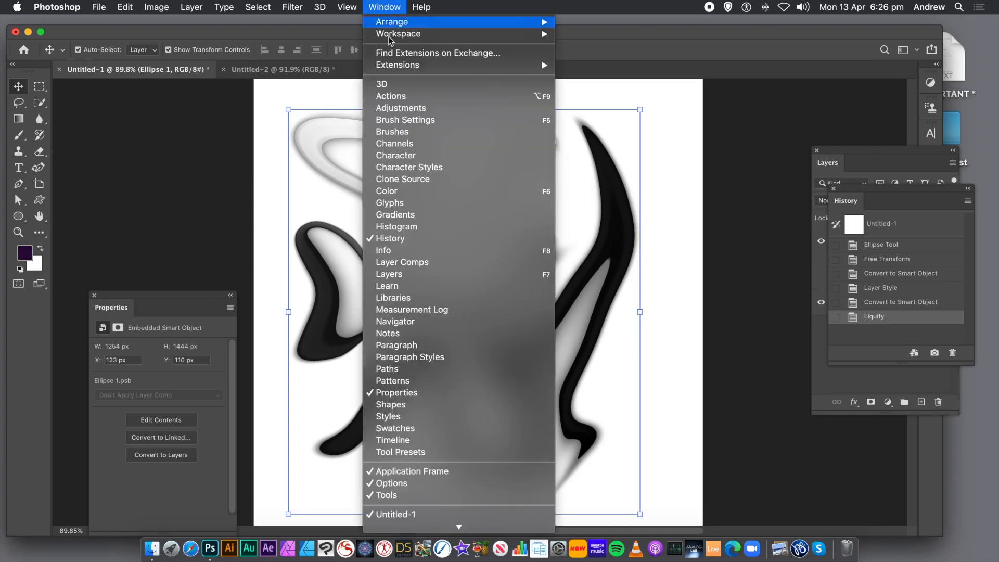
pyautogui.click(399, 274)
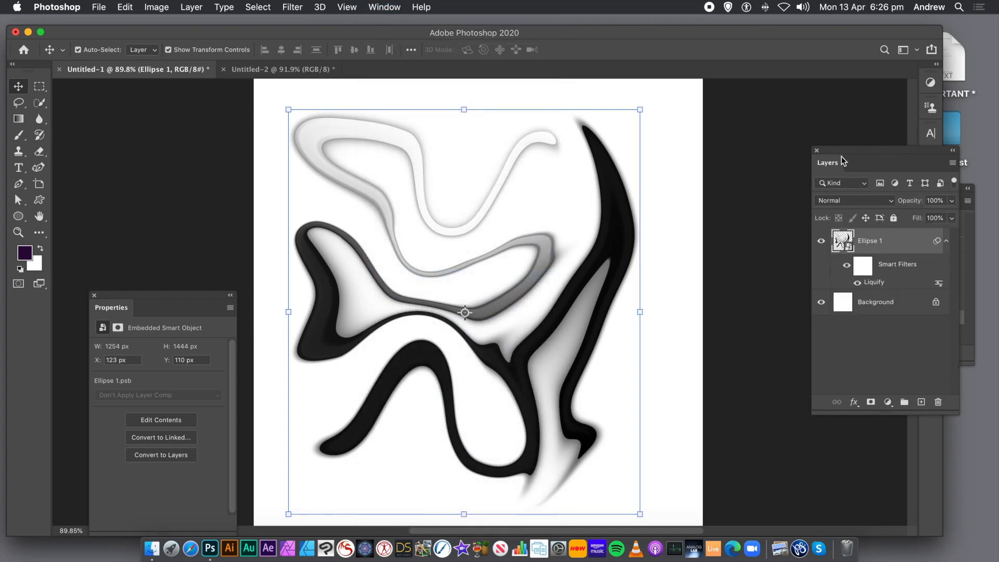
pyautogui.moveTo(825, 151); pyautogui.dragTo(660, 130)
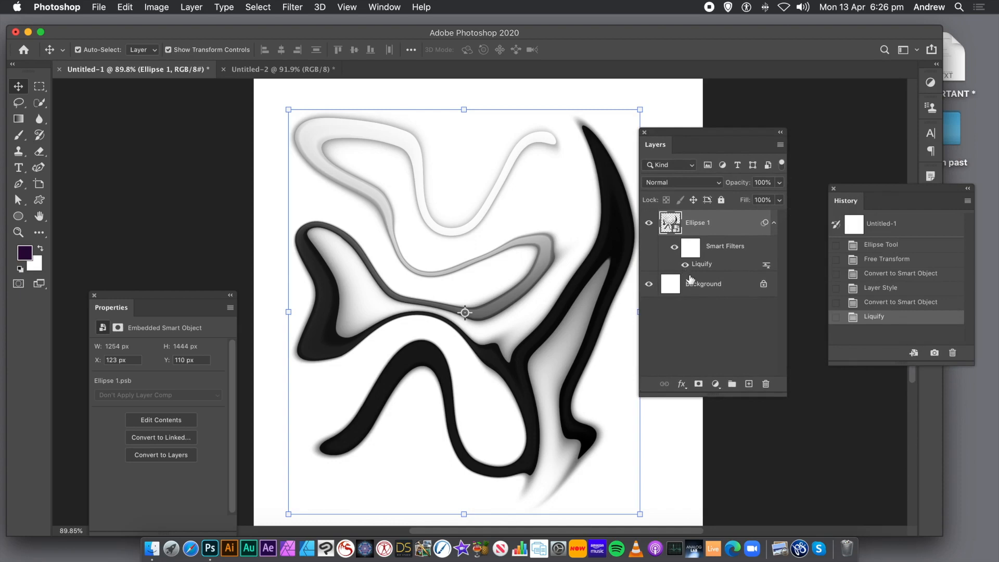
pyautogui.click(715, 289)
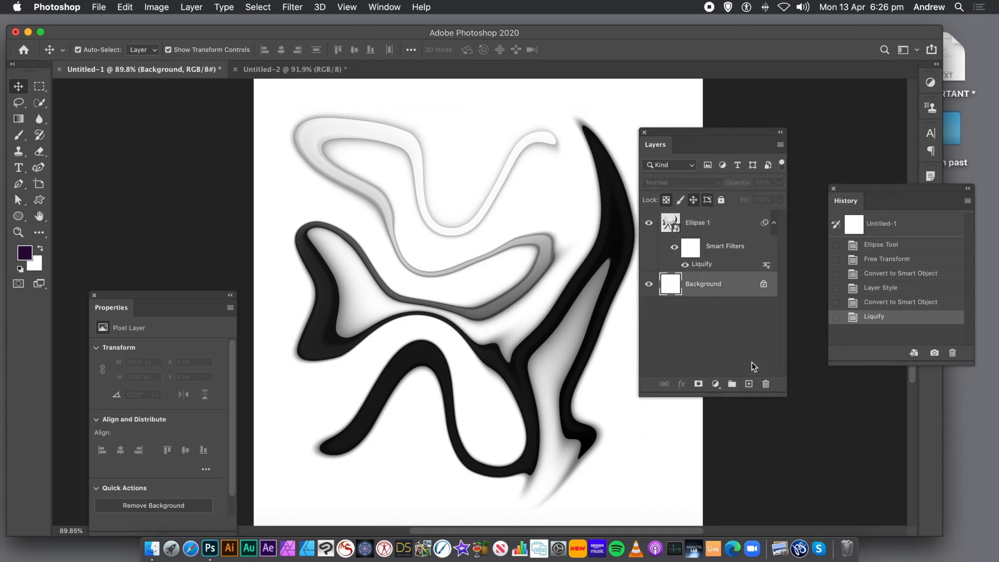
pyautogui.click(765, 384)
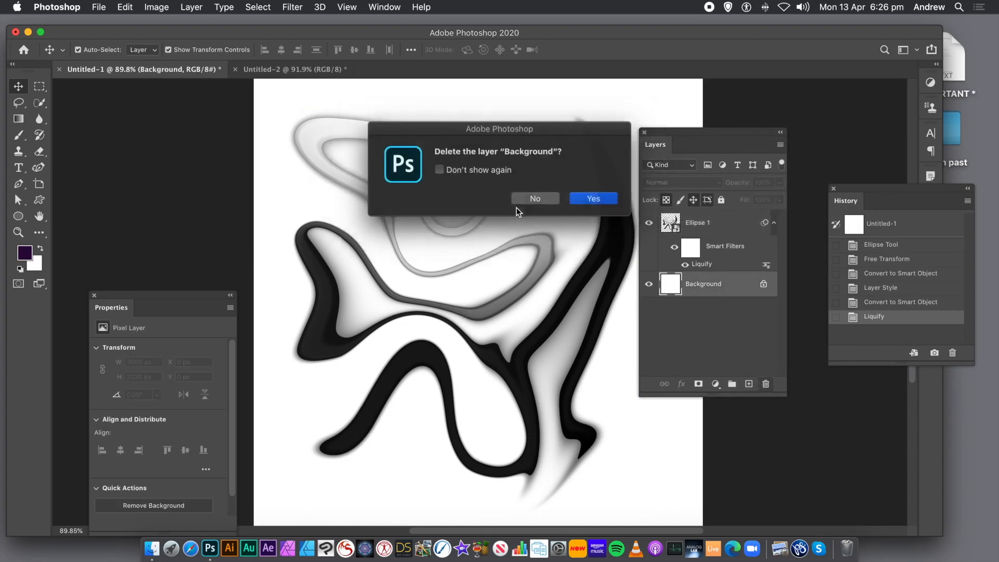
pyautogui.click(593, 198)
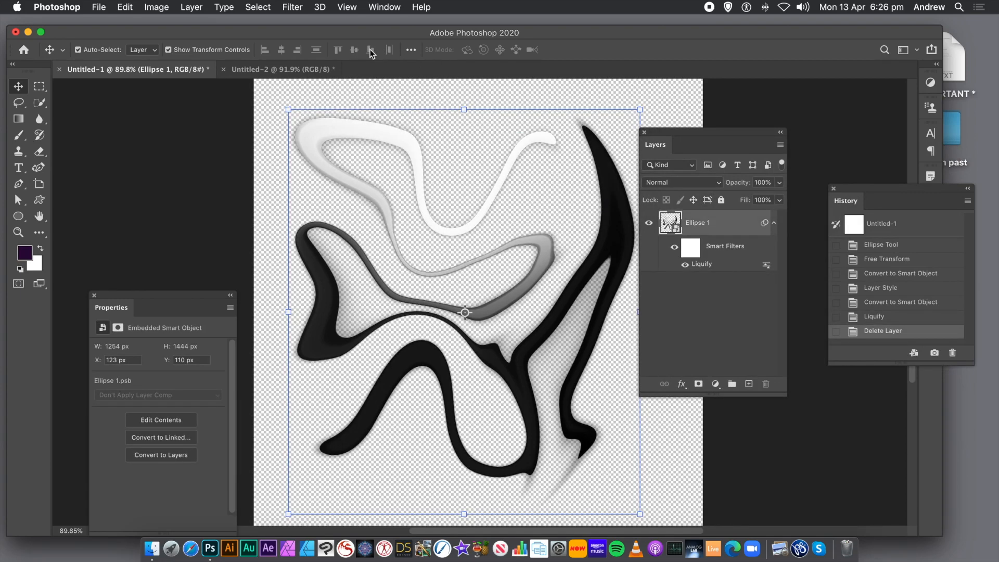
pyautogui.moveTo(690, 134); pyautogui.dragTo(809, 151)
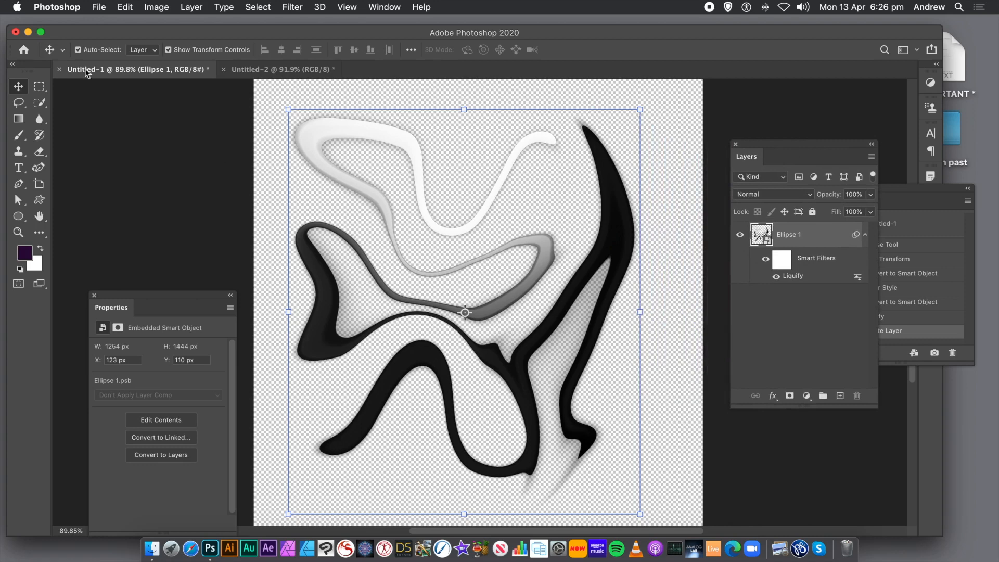
# Step: Define a pattern from the warped ribbon on its transparent canvas, accepting the suggested pattern name
pyautogui.click(127, 7)
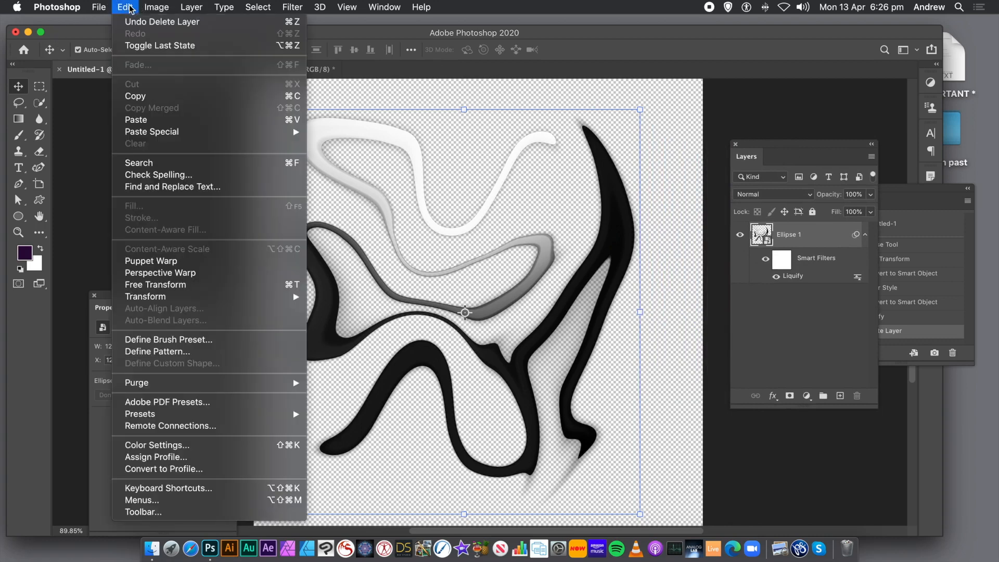
pyautogui.click(158, 352)
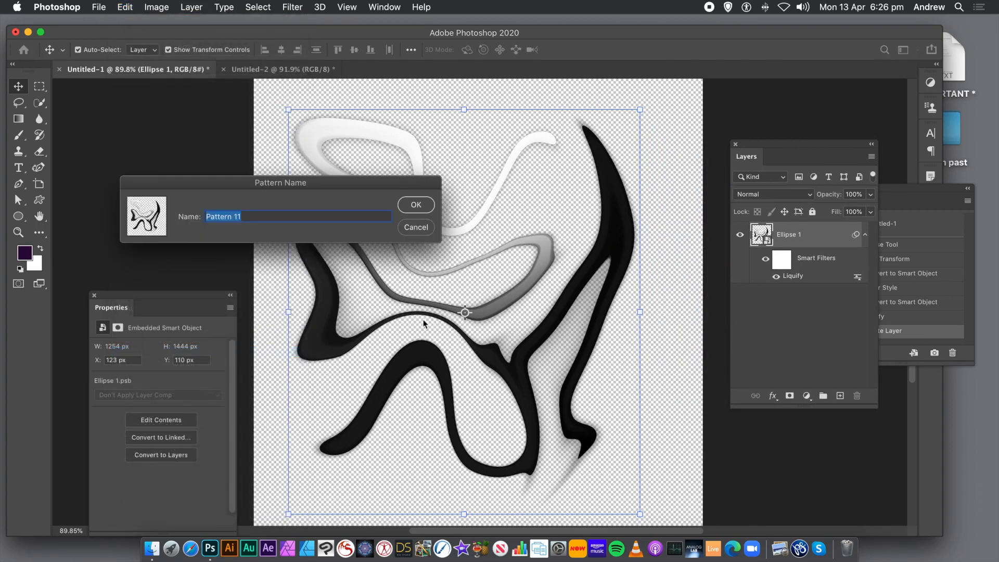
pyautogui.click(409, 209)
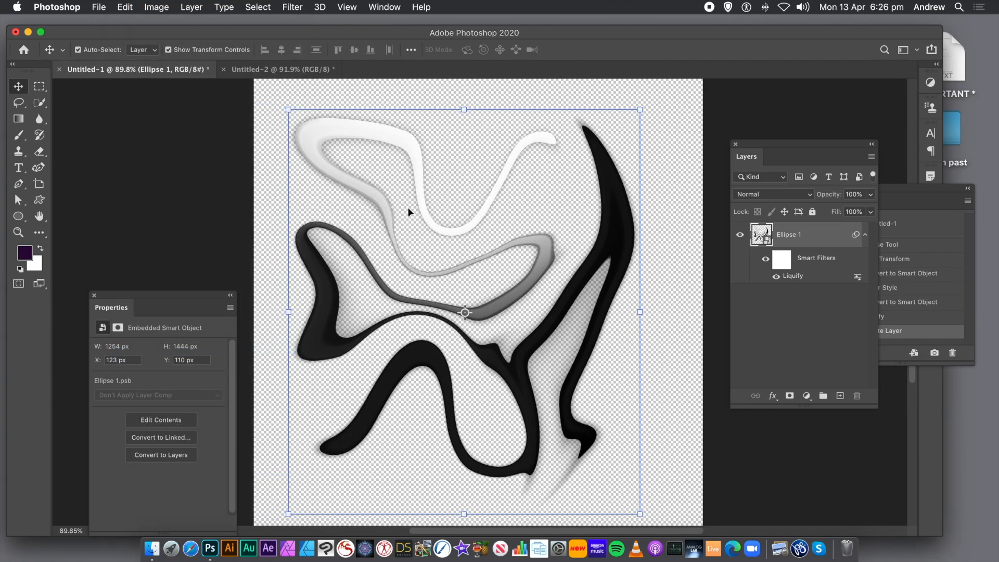
# Step: Revert the Untitled-2 document to its blank opening state and add a new layer above the Background
pyautogui.click(274, 71)
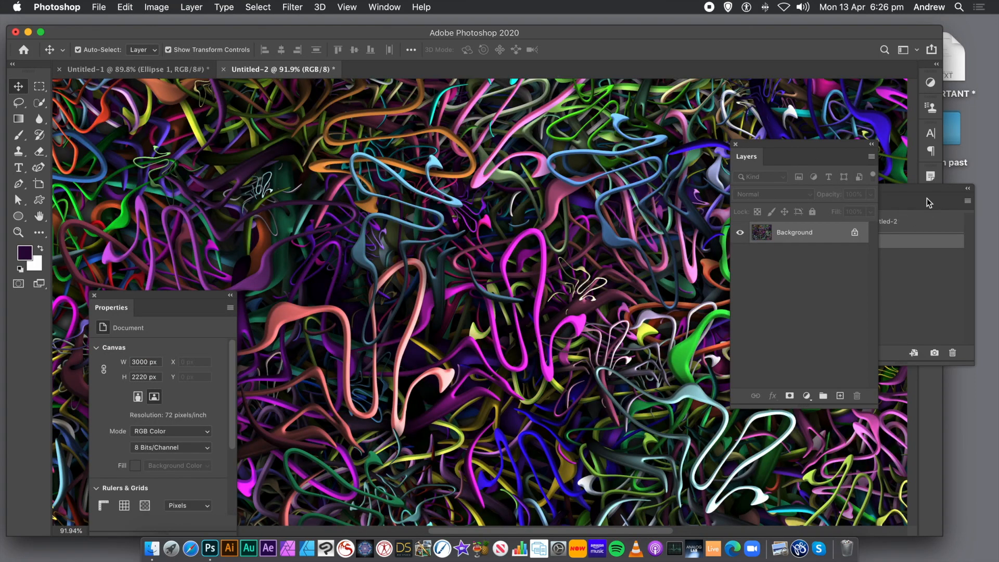
pyautogui.click(893, 213)
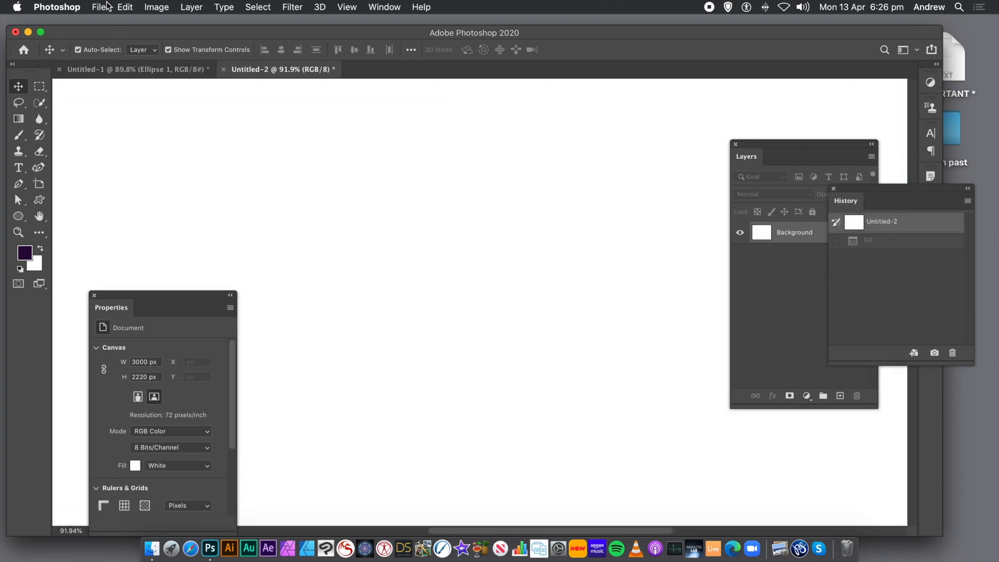
pyautogui.click(126, 8)
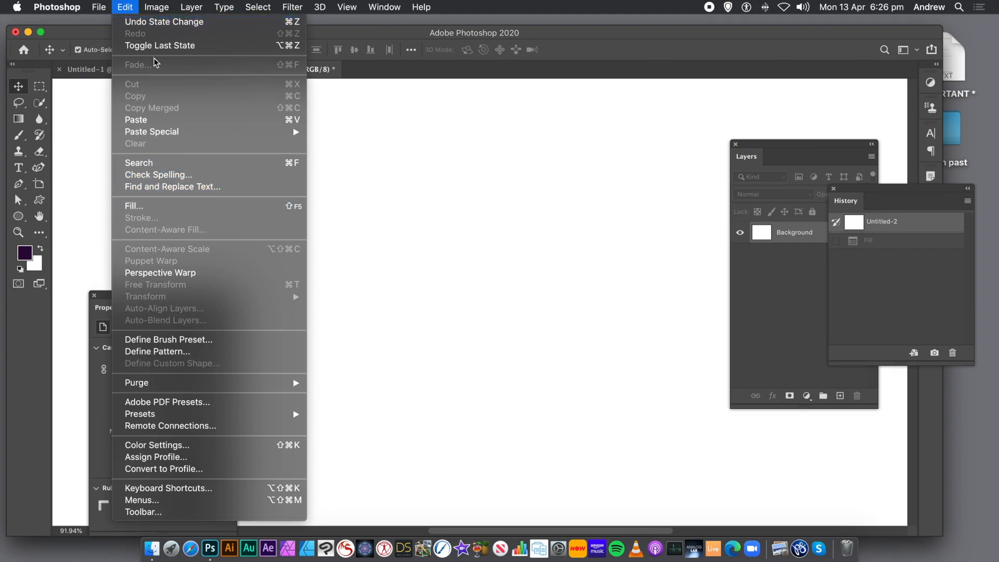
pyautogui.moveTo(159, 10)
pyautogui.moveTo(200, 11)
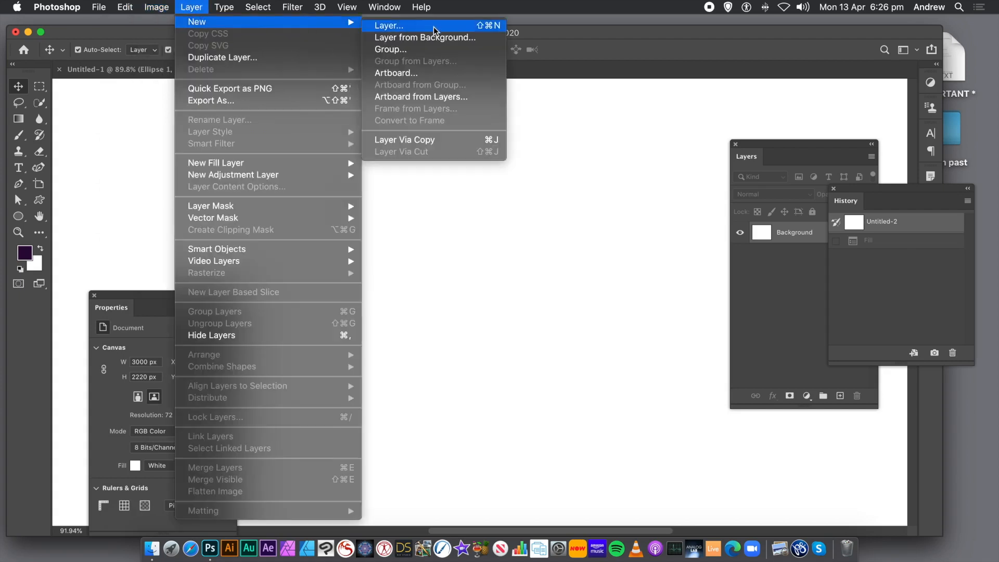
pyautogui.click(432, 30)
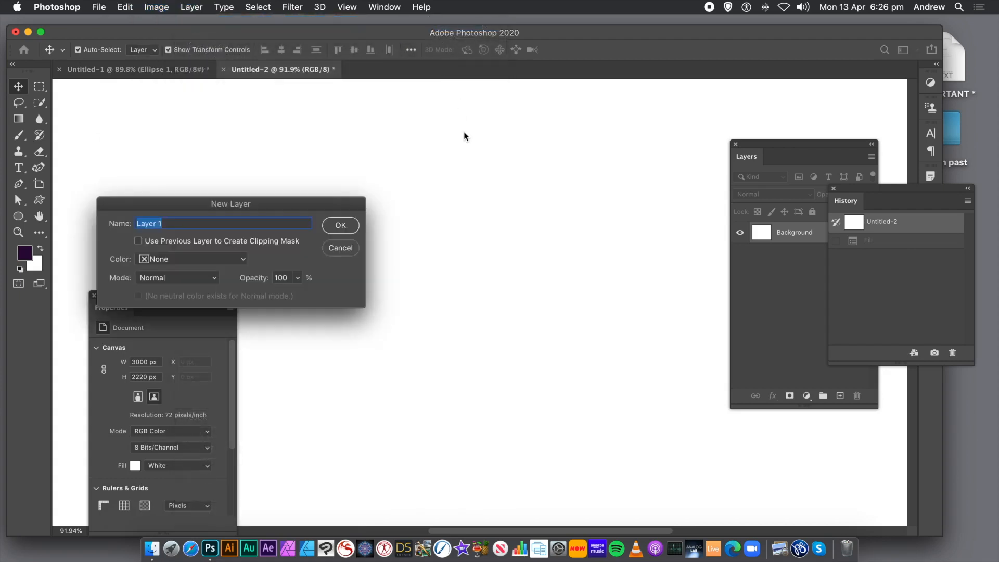
pyautogui.click(341, 225)
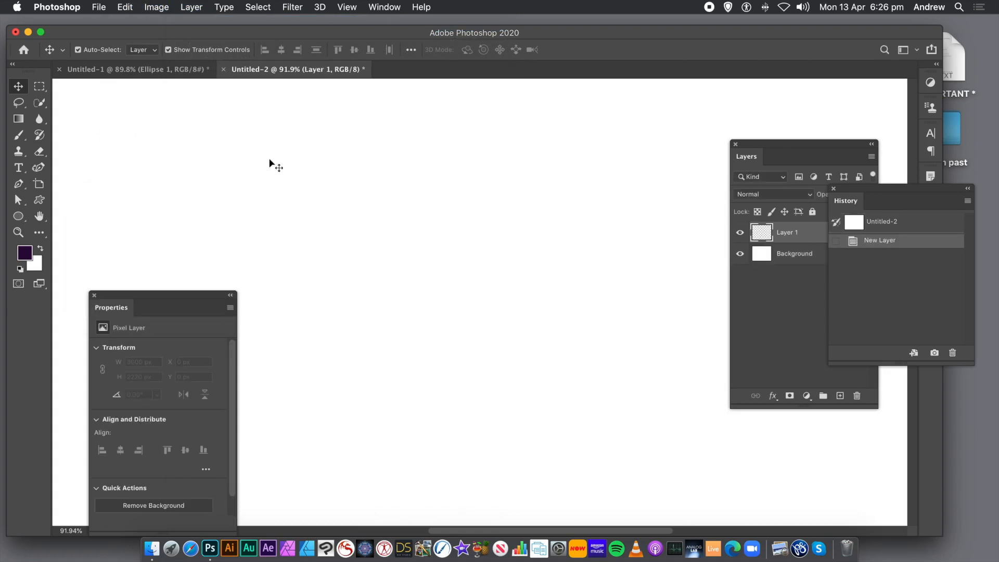
# Step: Start a pattern fill on the new layer using the newly defined ribbon pattern with the Random Fill script
pyautogui.click(129, 8)
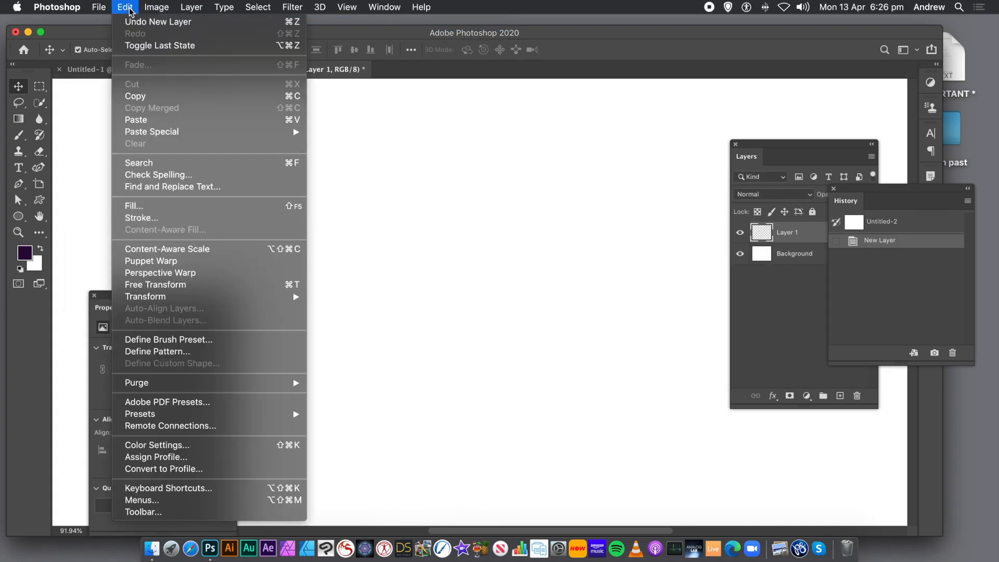
pyautogui.click(129, 208)
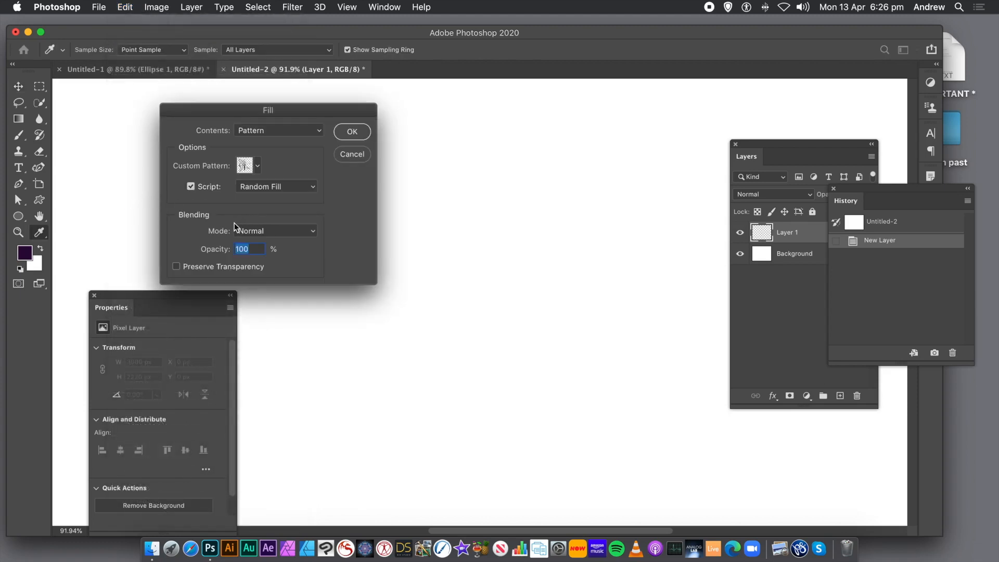
pyautogui.click(259, 165)
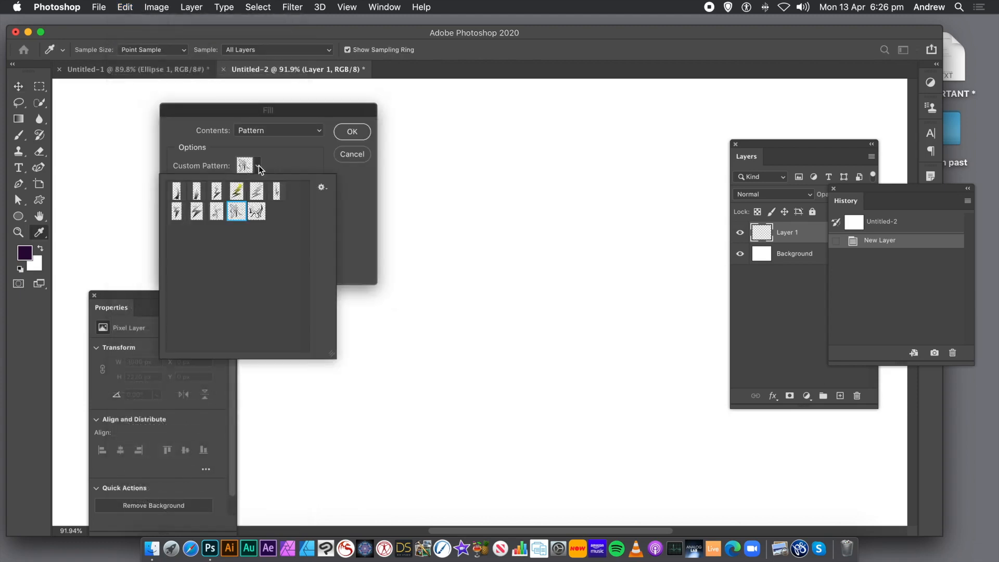
pyautogui.click(257, 215)
pyautogui.click(363, 198)
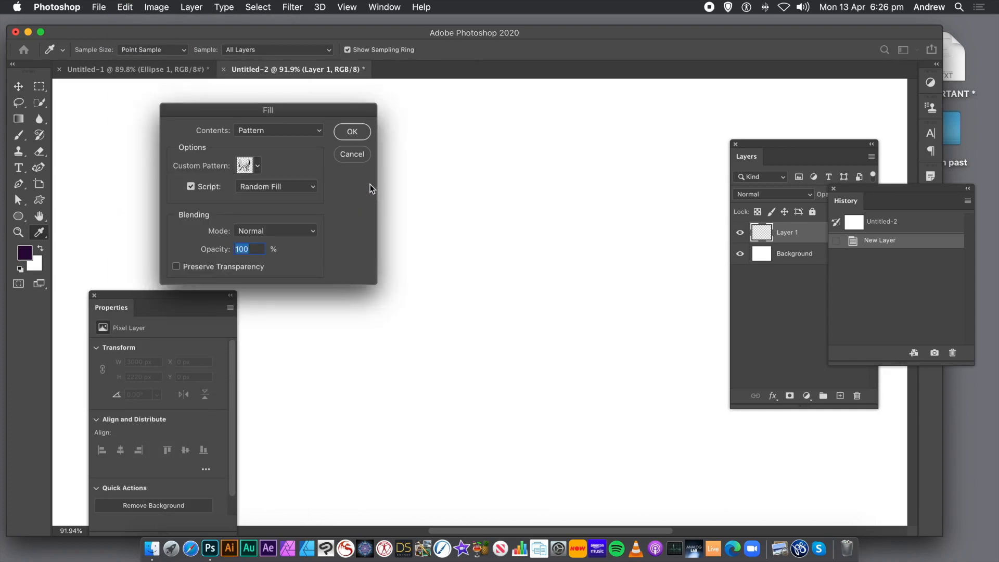
pyautogui.click(192, 187)
pyautogui.click(191, 187)
pyautogui.click(260, 189)
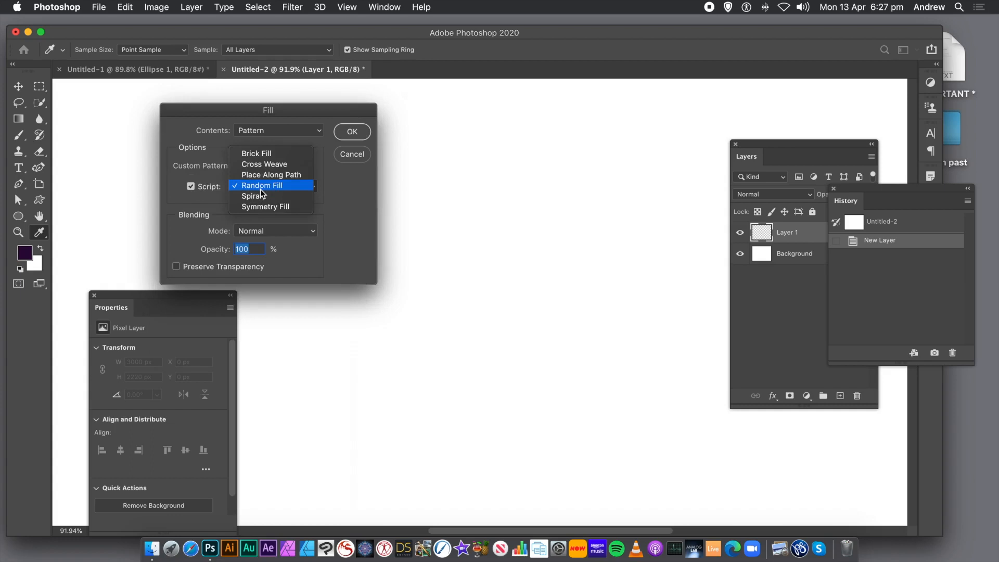
pyautogui.click(267, 185)
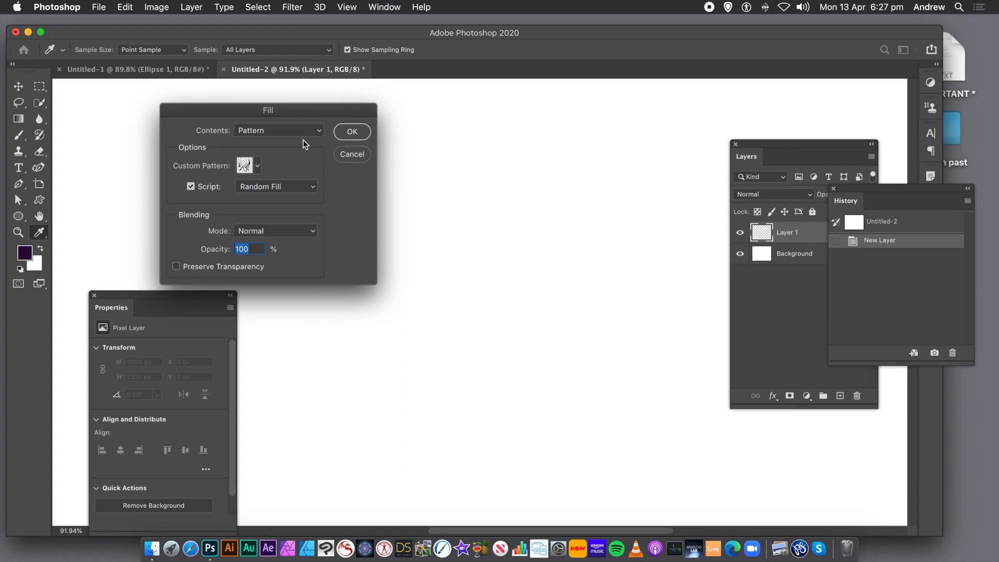
pyautogui.click(352, 132)
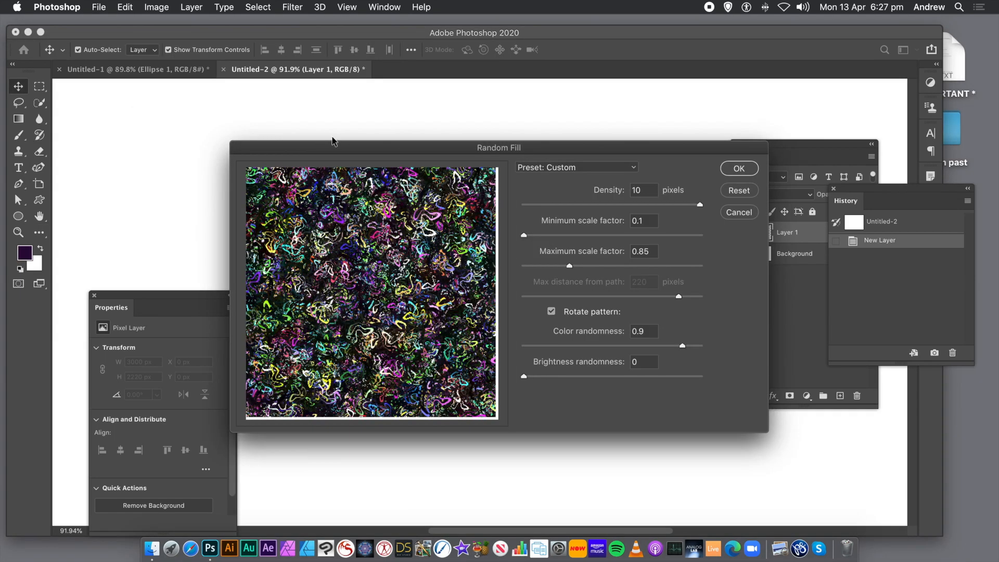
# Step: Fill the layer with minimum scale factor 1.53, maximum scale factor 2 and color randomness 0.96
pyautogui.moveTo(409, 156); pyautogui.dragTo(263, 119)
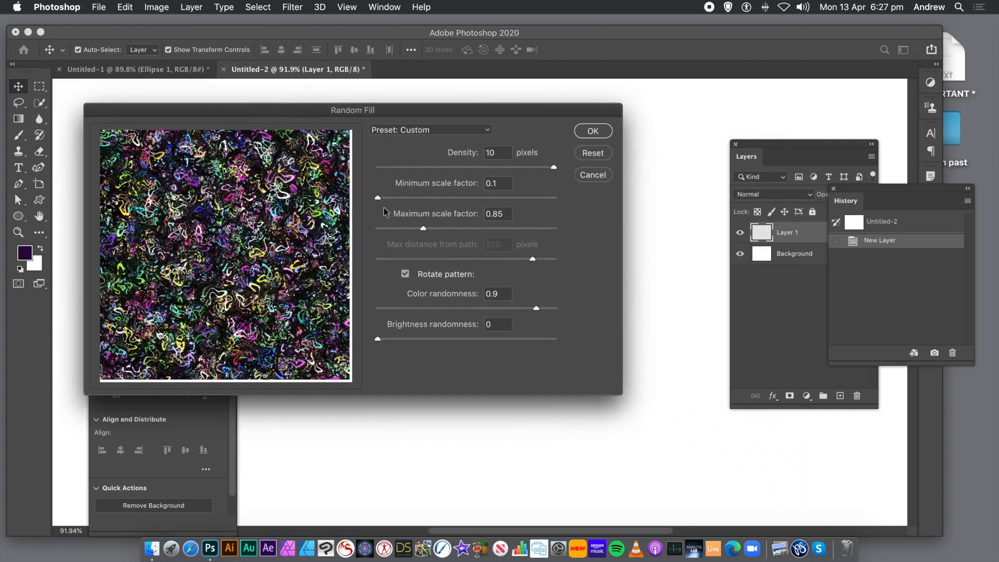
pyautogui.moveTo(402, 199); pyautogui.dragTo(467, 230)
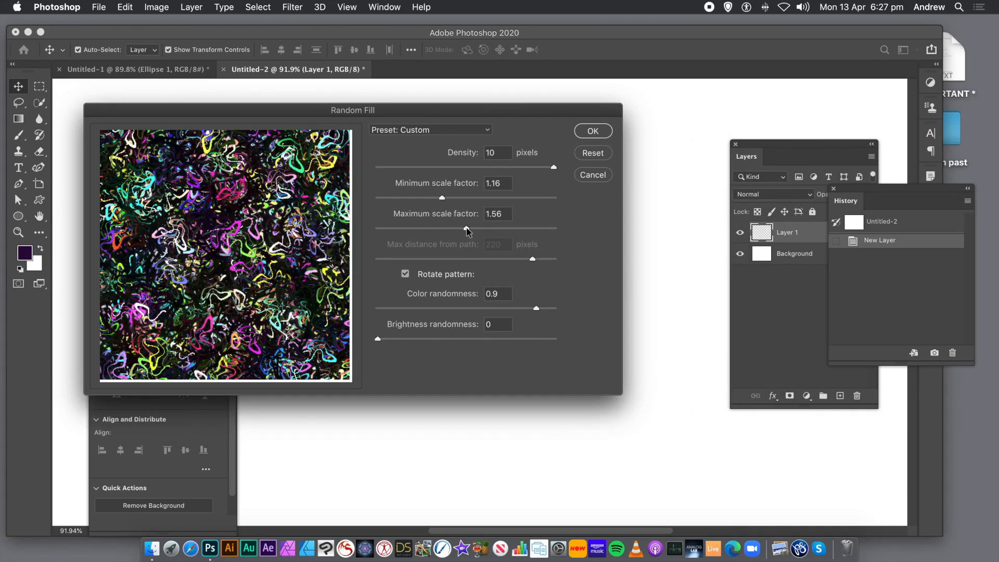
pyautogui.moveTo(443, 199); pyautogui.dragTo(494, 230)
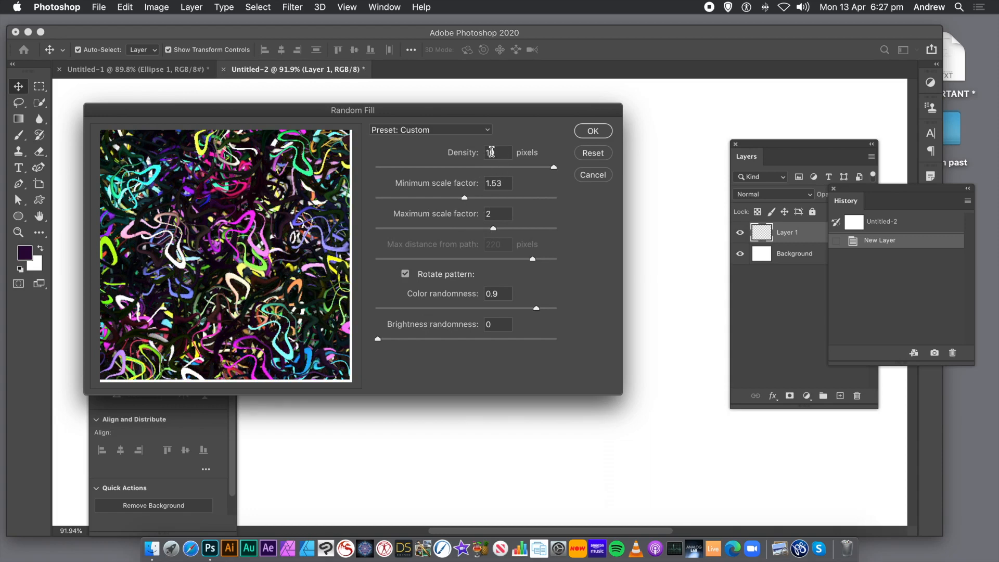
pyautogui.doubleClick(496, 153)
pyautogui.click(544, 309)
pyautogui.moveTo(544, 310); pyautogui.dragTo(547, 310)
pyautogui.click(593, 131)
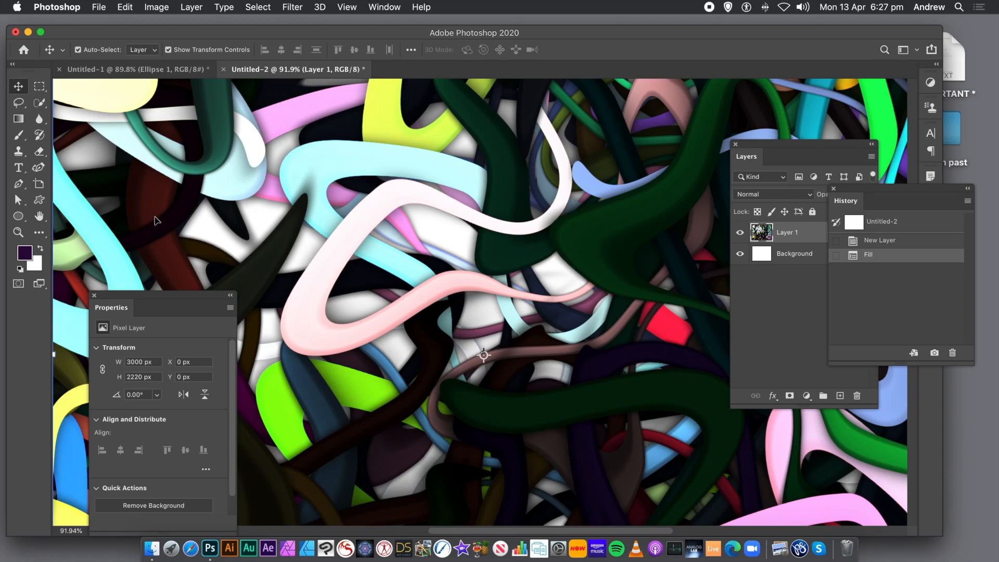
# Step: Close the Properties, Layers and History panels to clear the view of the artwork
pyautogui.click(94, 296)
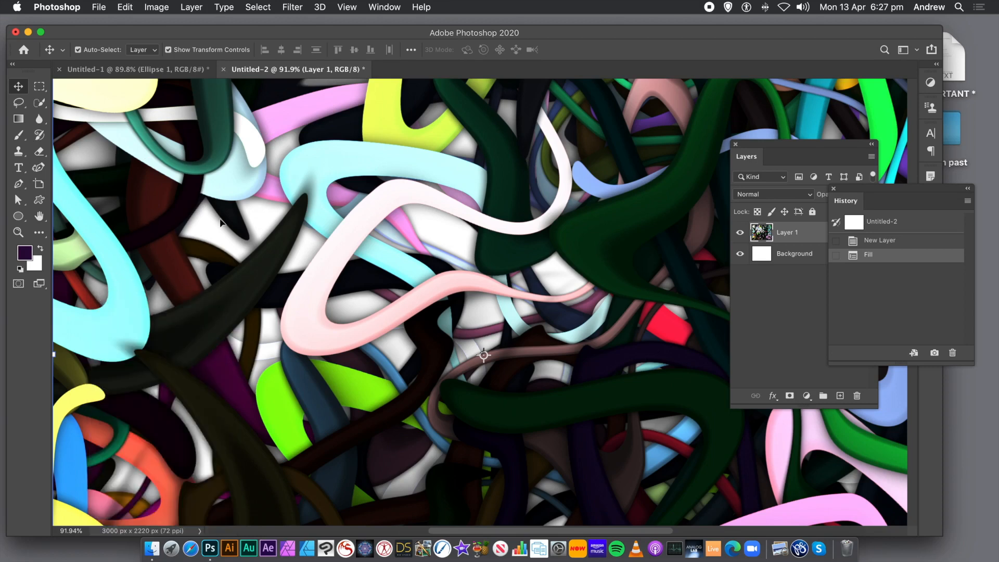
pyautogui.click(736, 145)
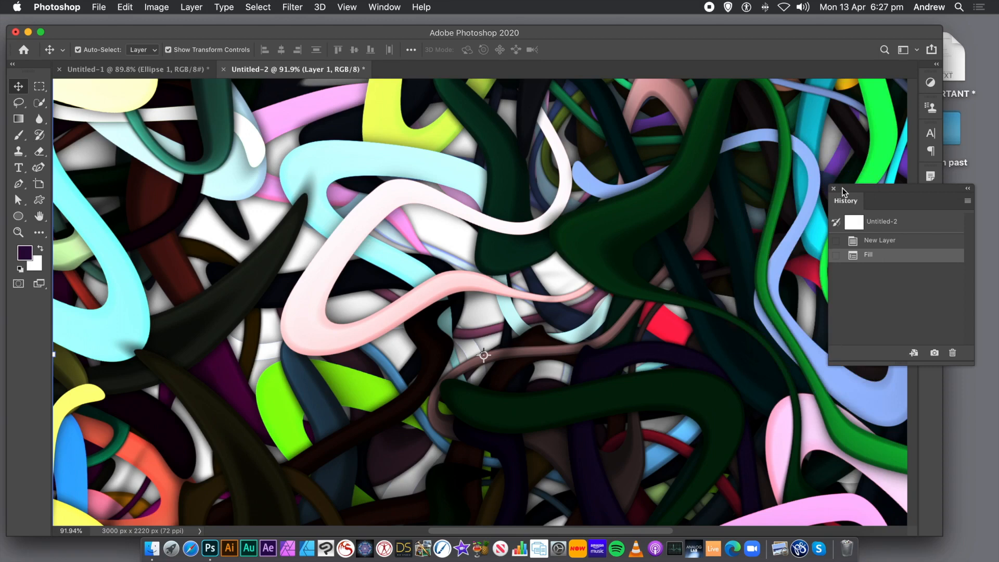
pyautogui.click(833, 189)
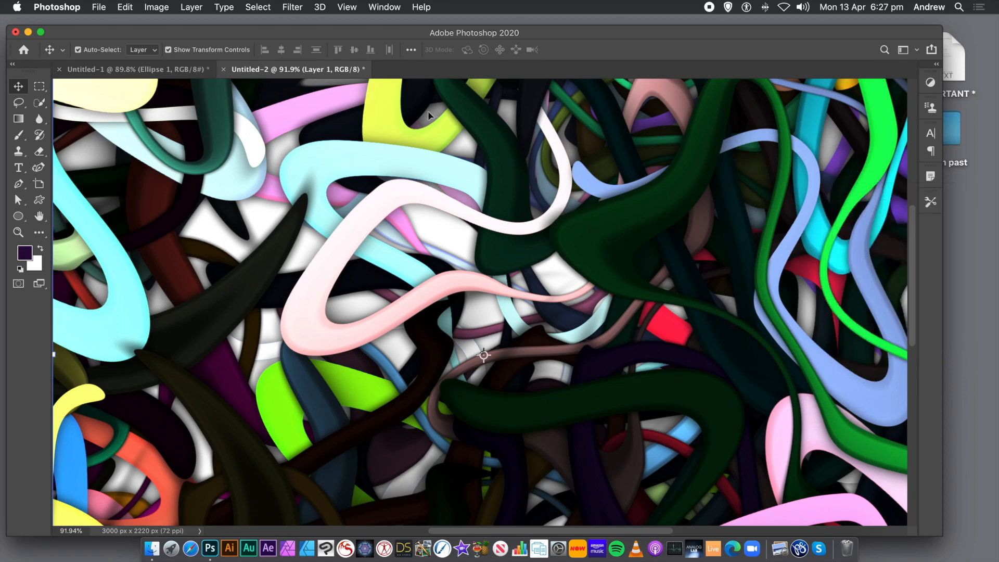
# Step: Fill the layer once more with the same ribbon pattern and the same Random Fill settings
pyautogui.click(124, 7)
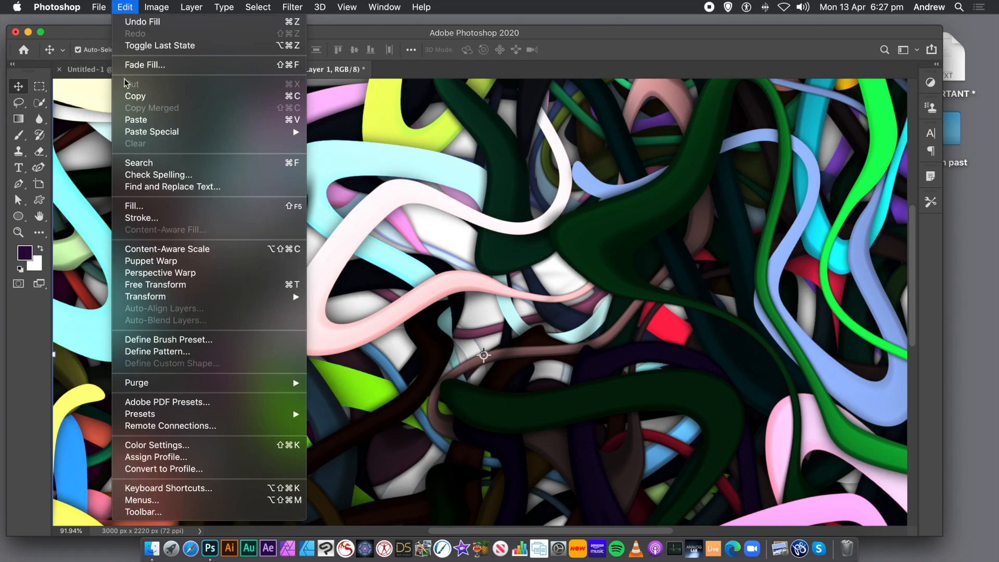
pyautogui.click(136, 207)
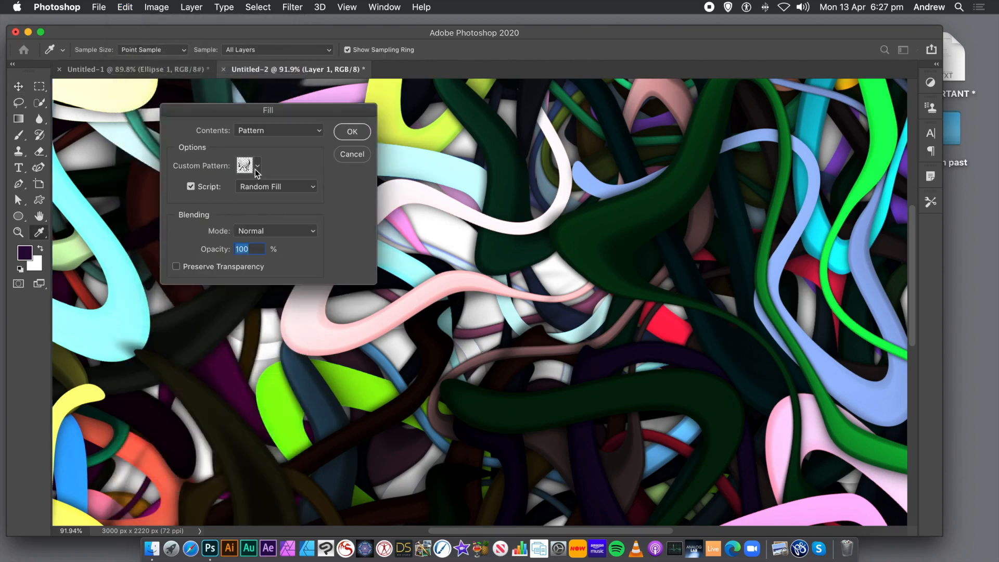
pyautogui.click(351, 133)
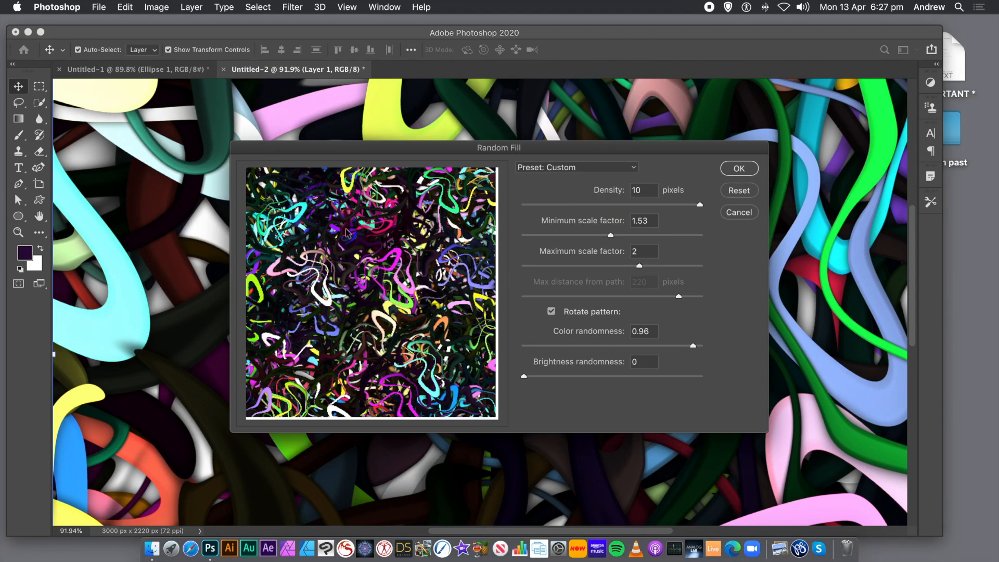
pyautogui.click(741, 169)
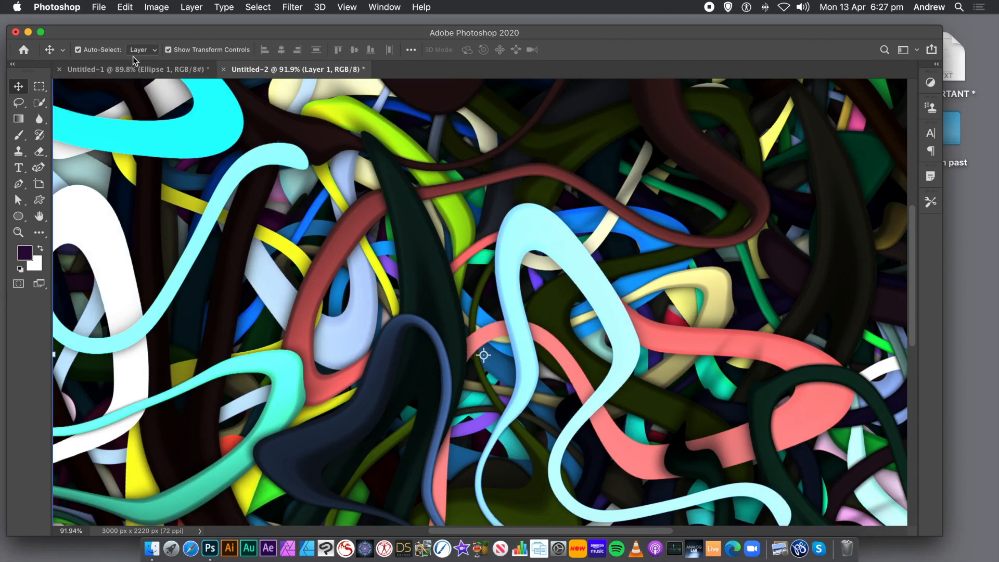
# Step: Fill the layer again with the ribbon pattern using Random Fill, minimum scale factor 0.63 and maximum scale factor 1.33
pyautogui.click(123, 7)
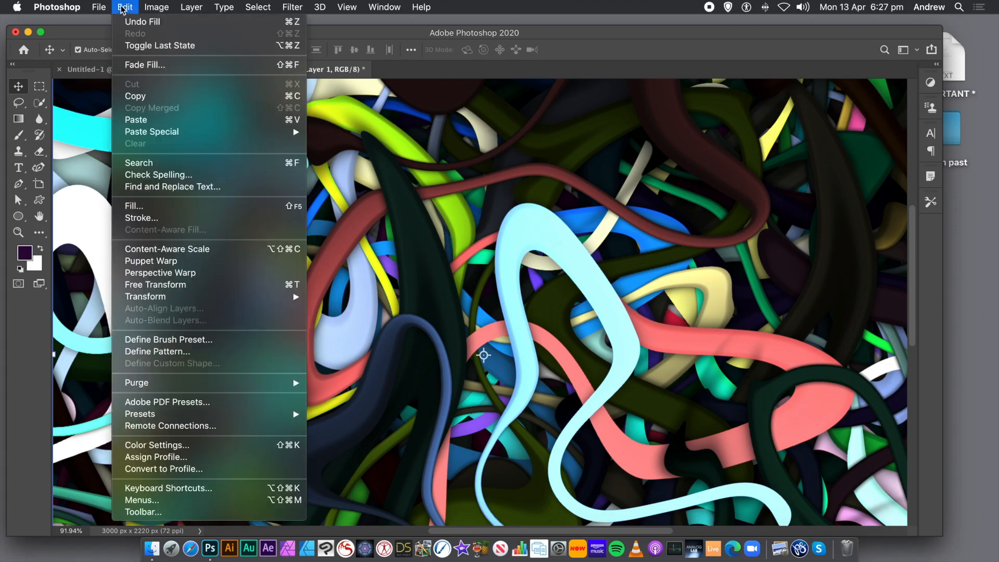
pyautogui.click(129, 207)
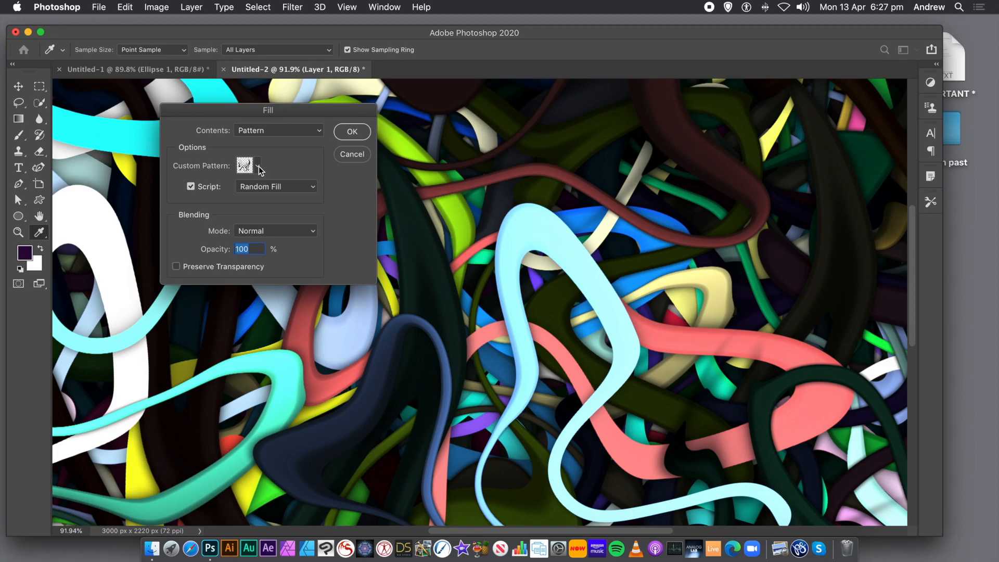
pyautogui.click(353, 132)
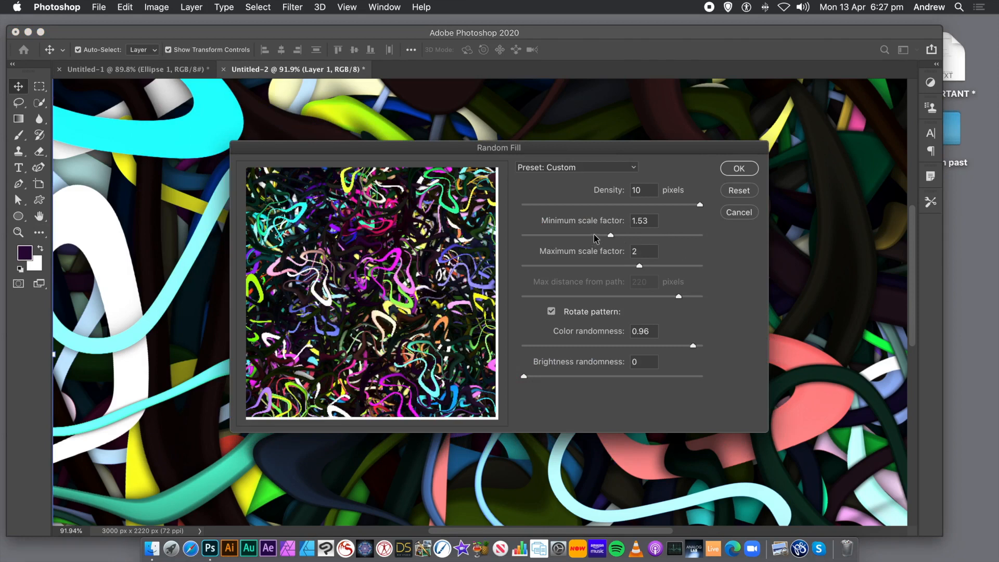
pyautogui.moveTo(593, 237); pyautogui.dragTo(574, 239)
pyautogui.moveTo(630, 266); pyautogui.dragTo(598, 266)
pyautogui.moveTo(566, 235); pyautogui.dragTo(547, 237)
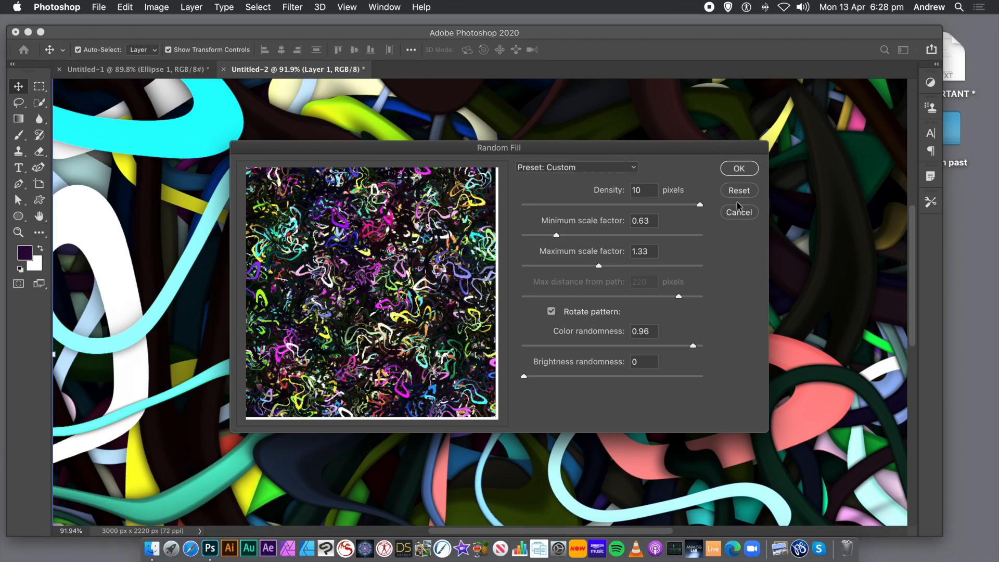
pyautogui.click(740, 168)
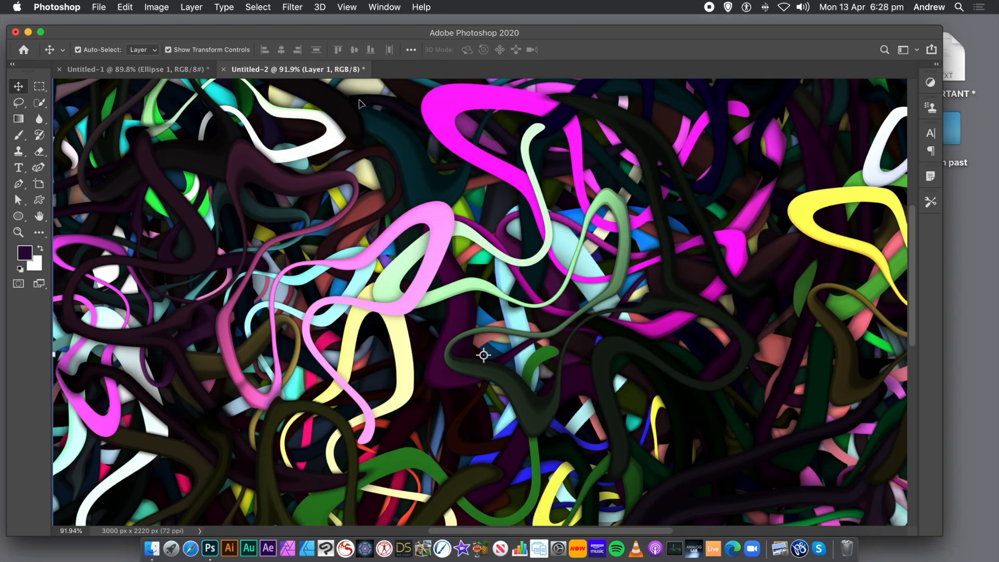
# Step: Add another Random Fill of the ribbon pattern with minimum scale factor 0.31 and maximum scale factor 0.71
pyautogui.click(132, 8)
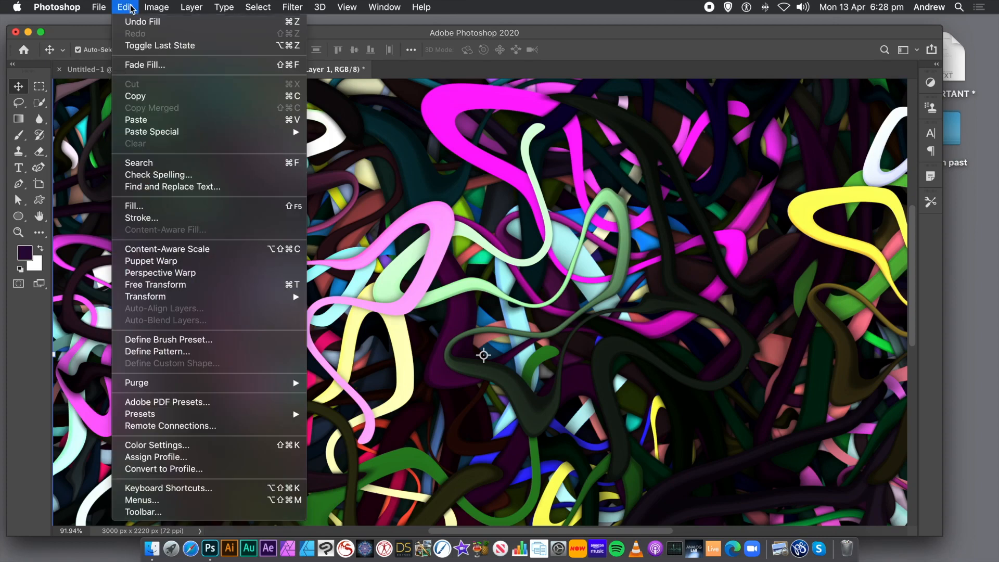
pyautogui.click(130, 206)
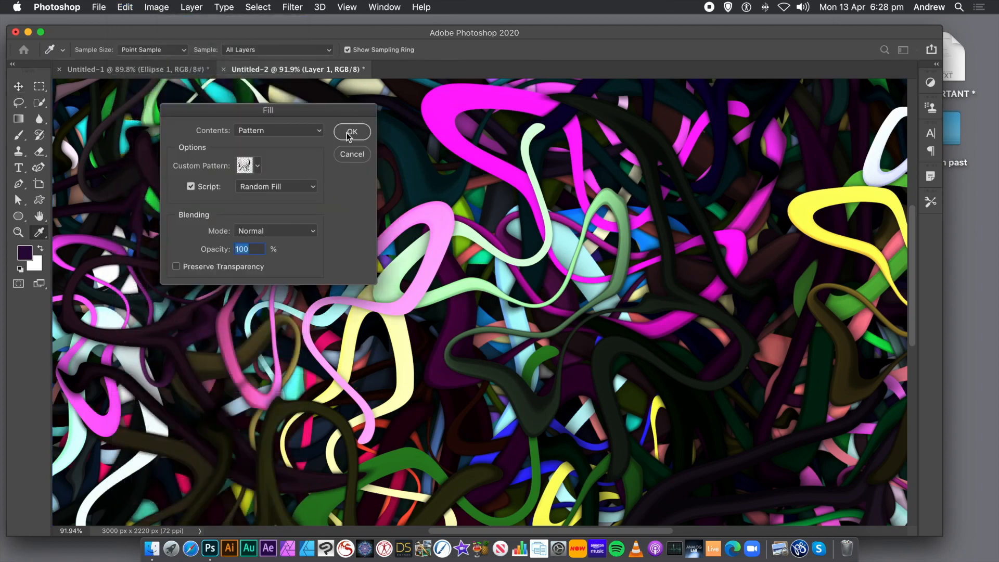
pyautogui.click(352, 133)
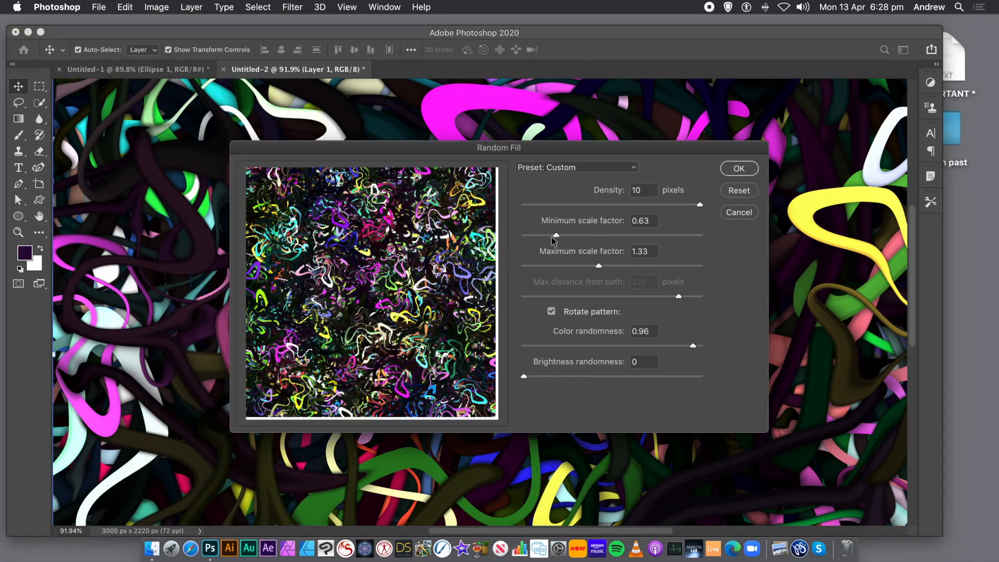
pyautogui.moveTo(550, 239); pyautogui.dragTo(538, 238)
pyautogui.moveTo(599, 265); pyautogui.dragTo(561, 266)
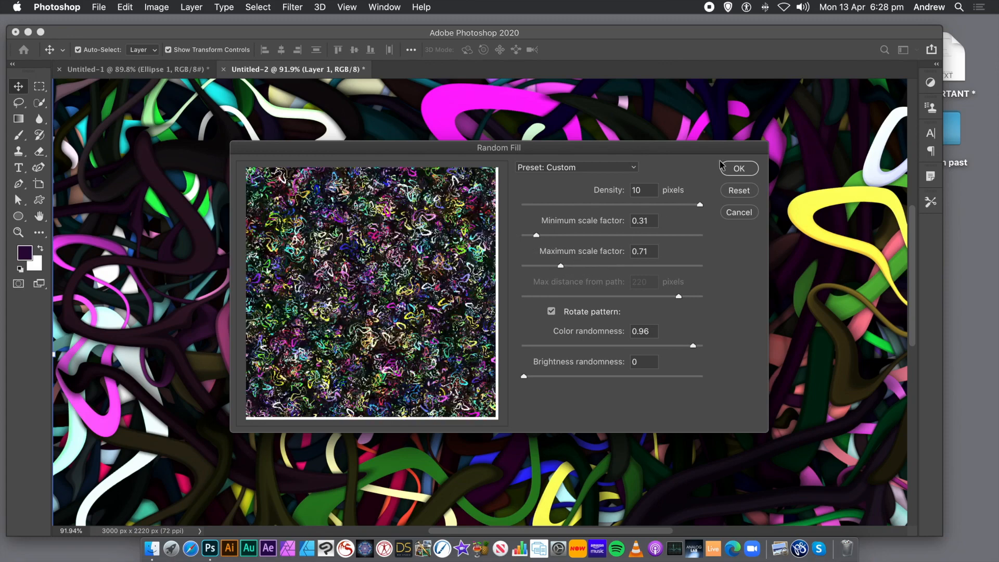
pyautogui.click(731, 168)
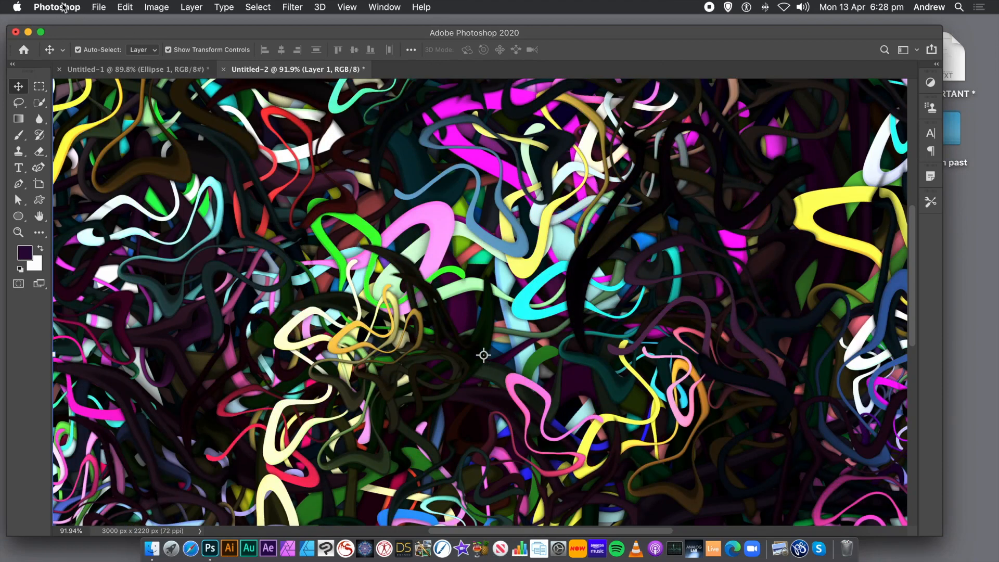
# Step: Repeat the ribbon pattern Random Fill on the same layer, keeping the last scale factors and color randomness
pyautogui.click(124, 7)
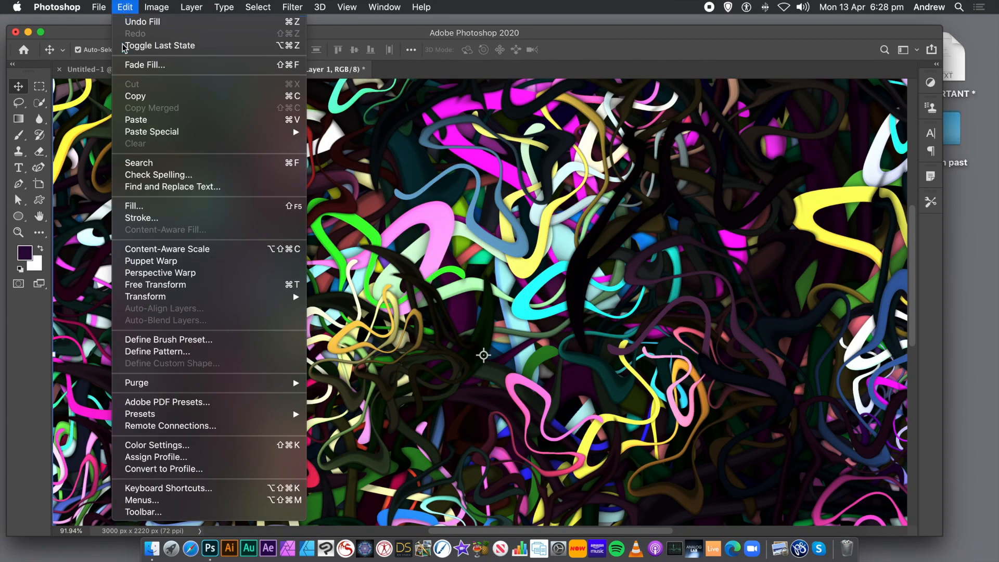
pyautogui.click(137, 206)
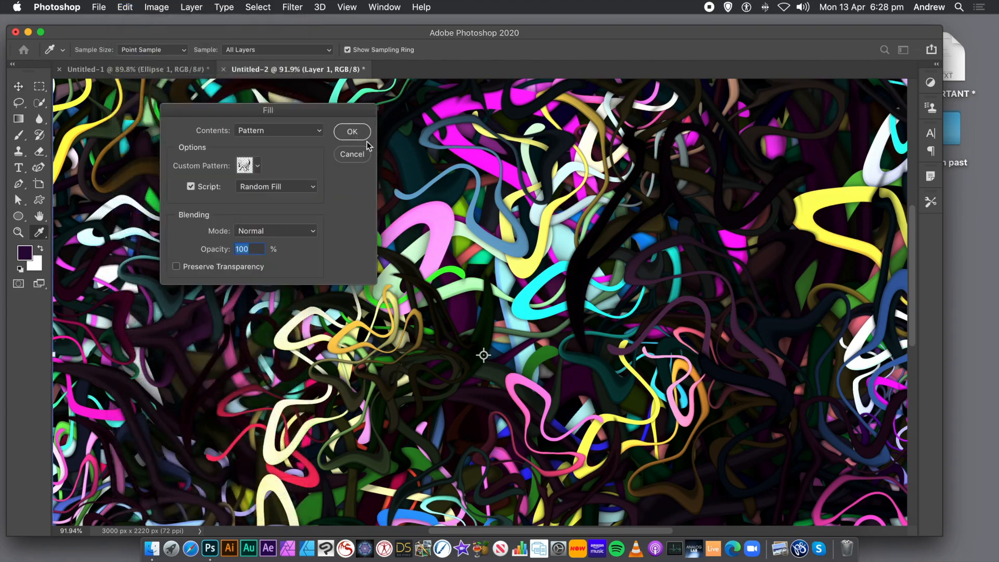
pyautogui.click(353, 132)
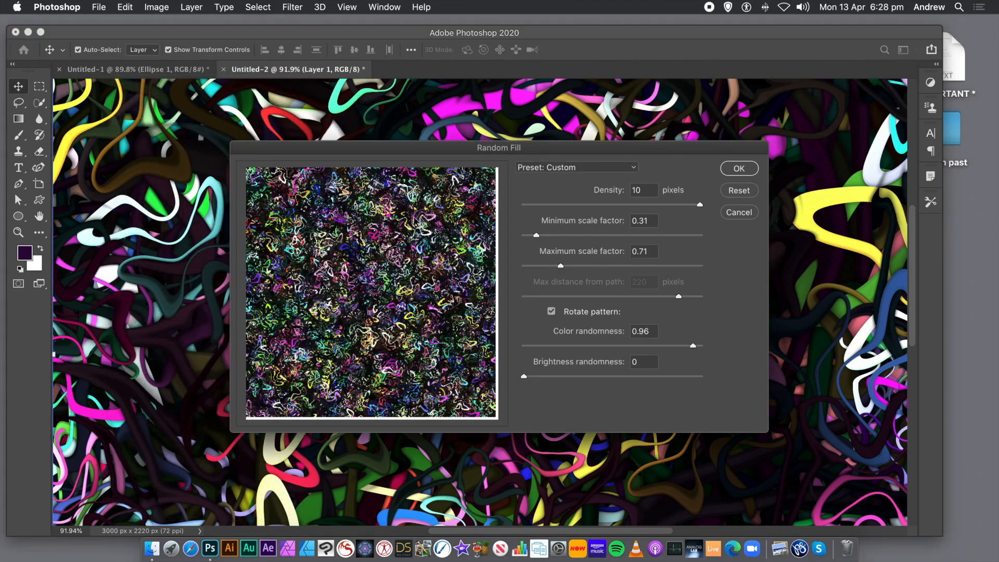
pyautogui.click(732, 170)
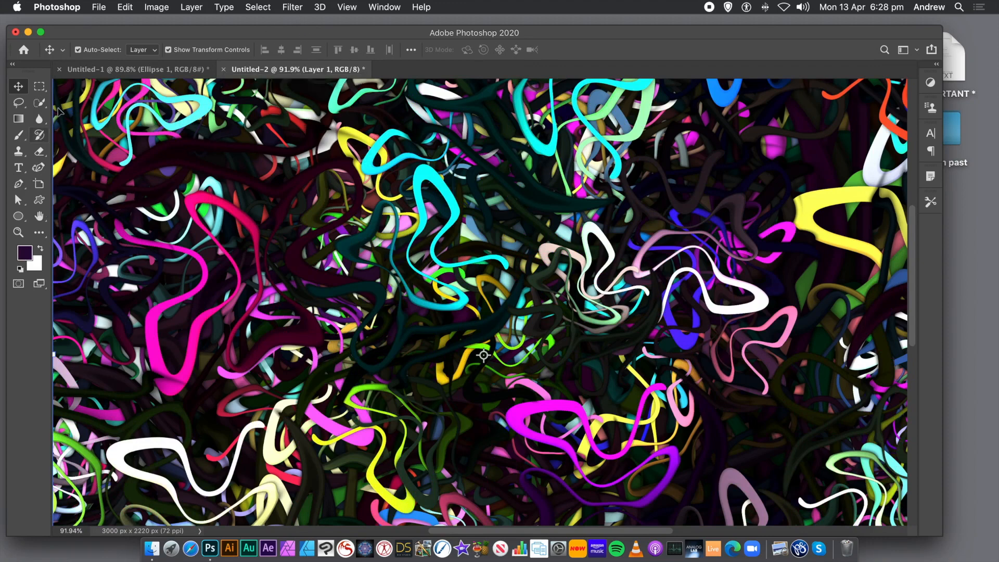
# Step: Create a new layer named Layer 2 and fill it with the ribbon pattern using the same Random Fill settings
pyautogui.click(192, 7)
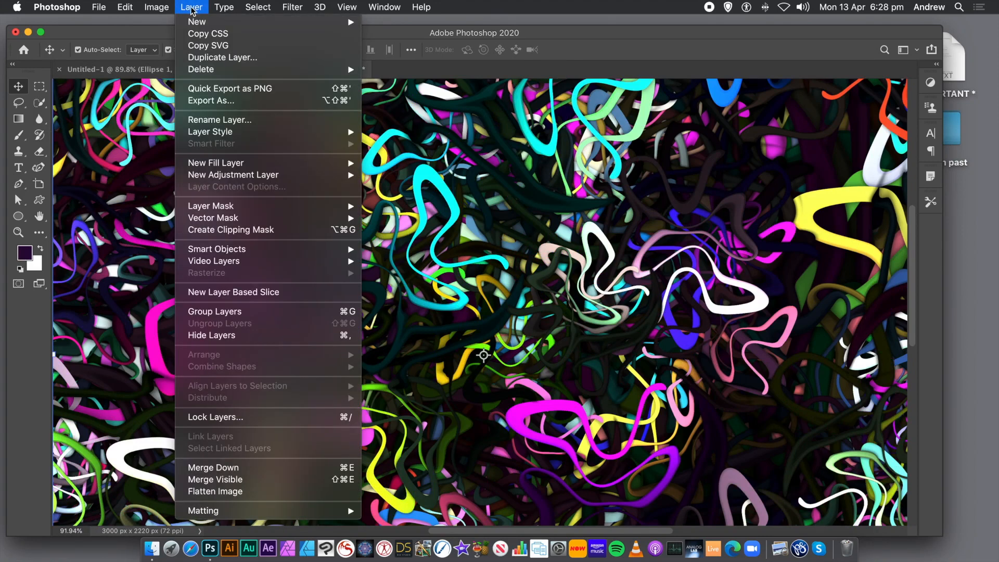
pyautogui.moveTo(193, 22)
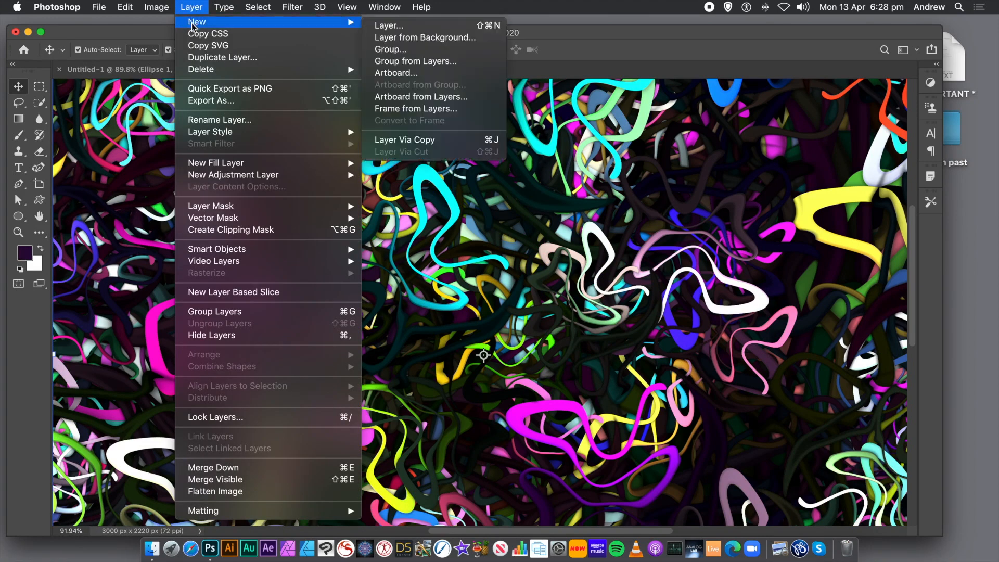
pyautogui.click(401, 26)
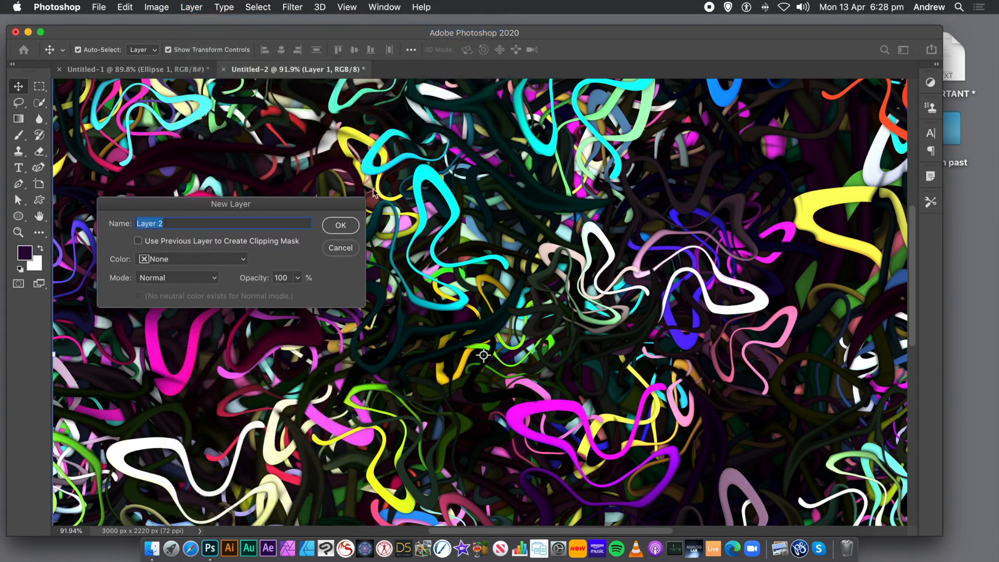
pyautogui.click(342, 226)
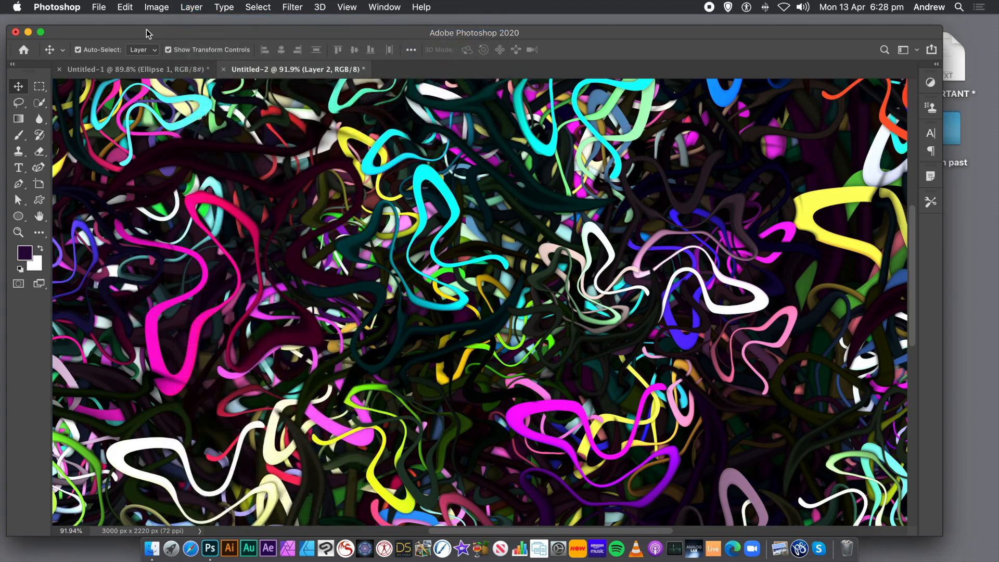
pyautogui.click(125, 7)
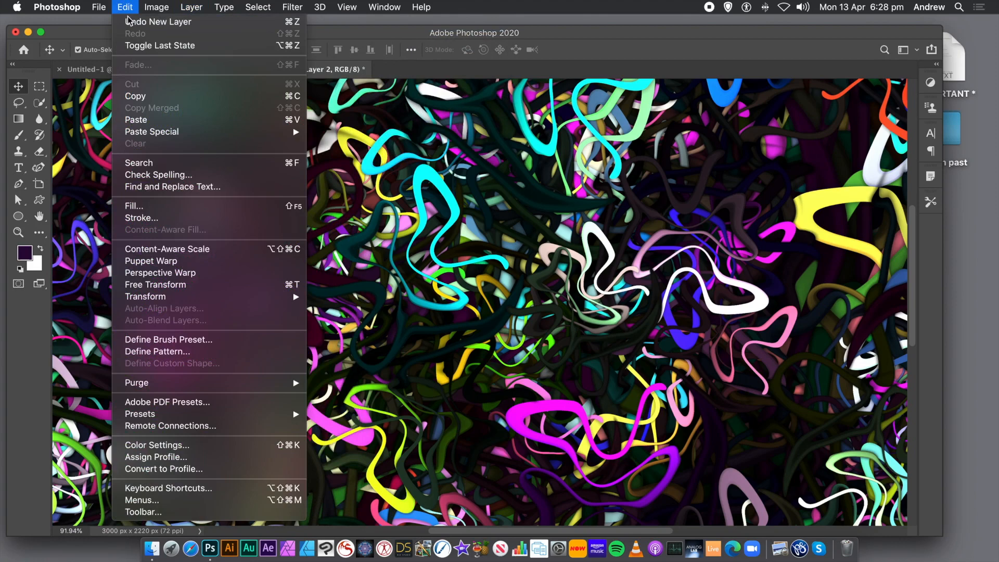
pyautogui.click(148, 205)
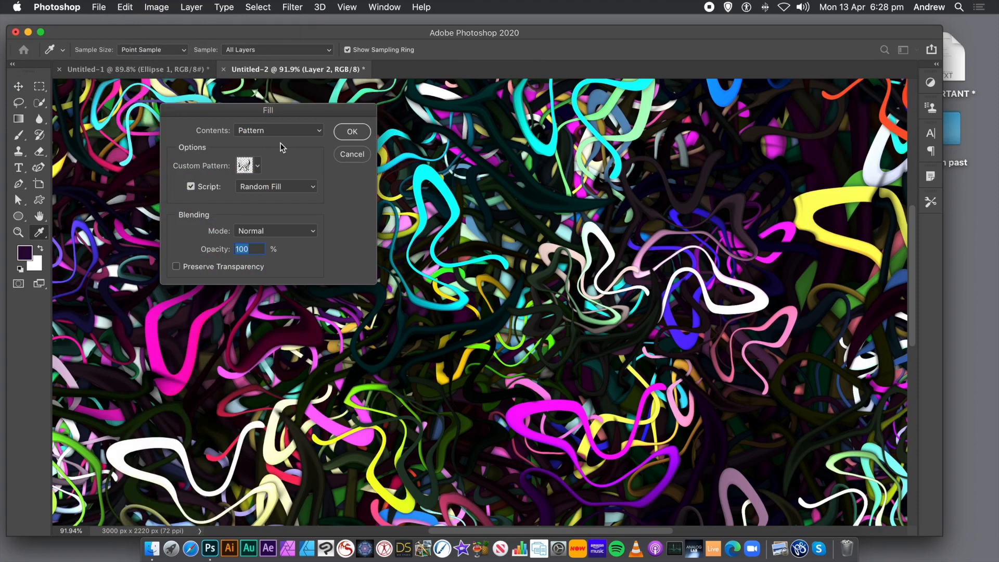
pyautogui.click(352, 131)
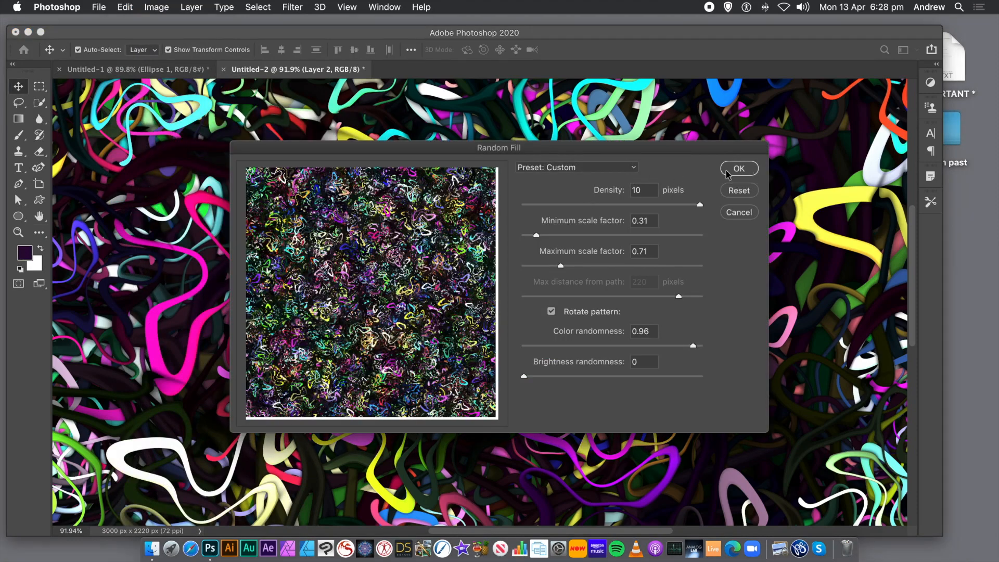
pyautogui.click(729, 173)
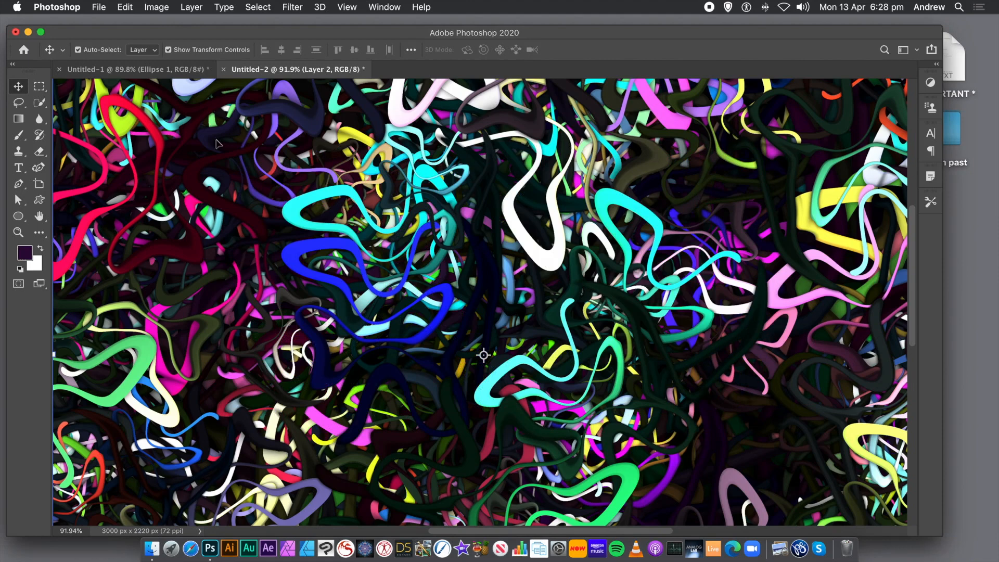
# Step: Apply a Bevel & Emboss style to Layer 2 with depth 282% and size 6 px, leaving Drop Shadow off
pyautogui.click(192, 7)
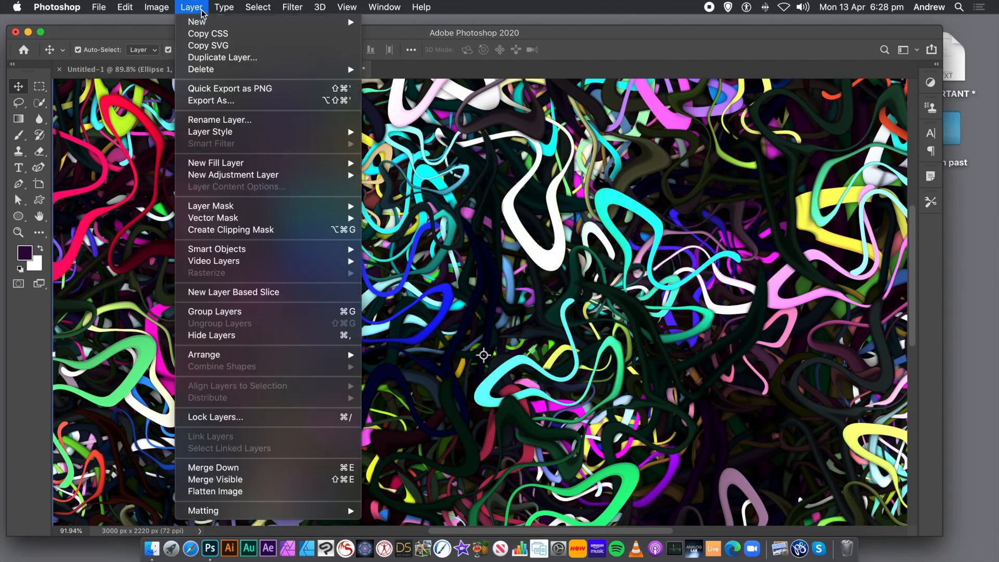
pyautogui.moveTo(235, 135)
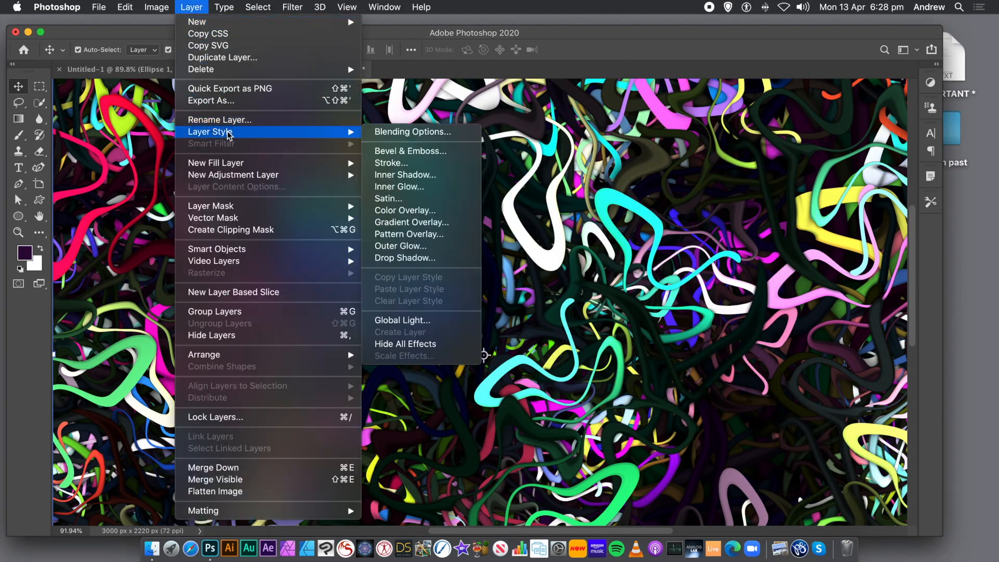
pyautogui.click(397, 152)
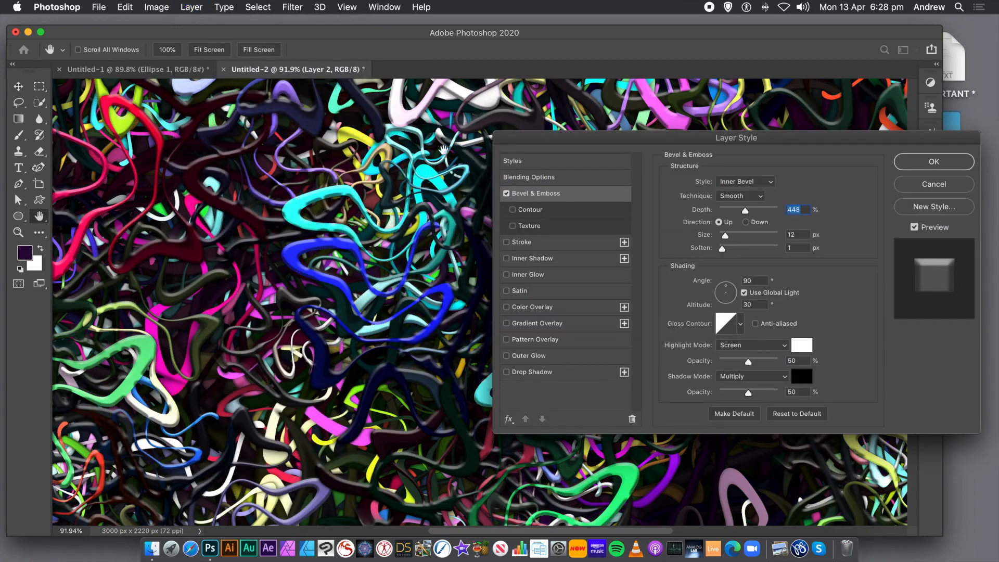
pyautogui.moveTo(563, 139); pyautogui.dragTo(441, 148)
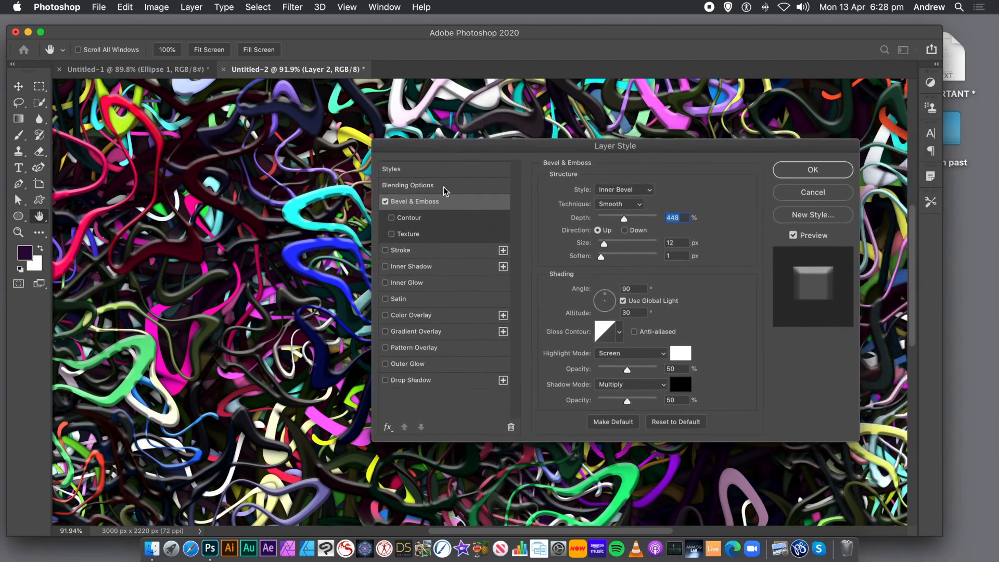
pyautogui.moveTo(623, 222)
pyautogui.mouseDown()
pyautogui.moveTo(606, 220)
pyautogui.moveTo(616, 221)
pyautogui.mouseUp()
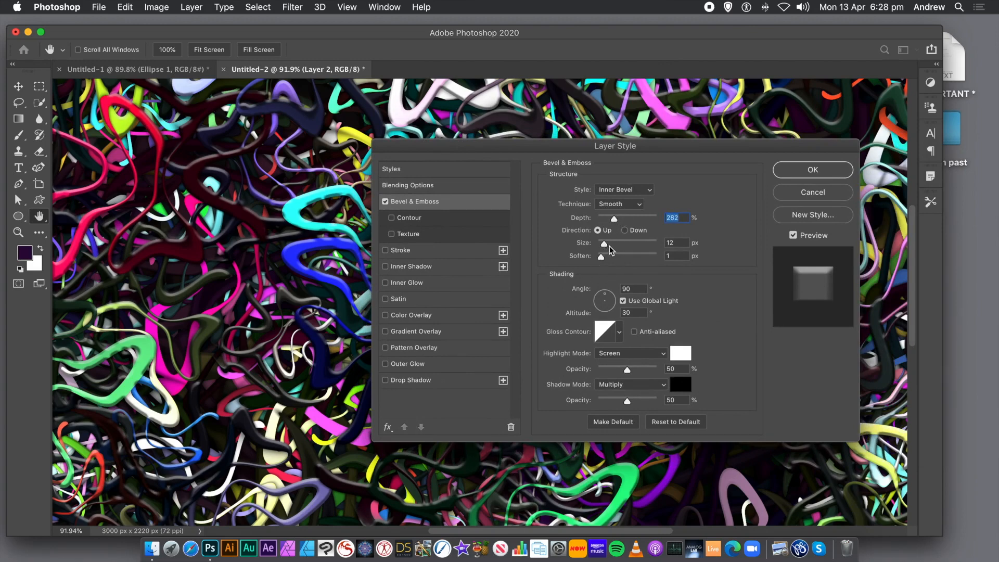
pyautogui.moveTo(606, 244); pyautogui.dragTo(601, 246)
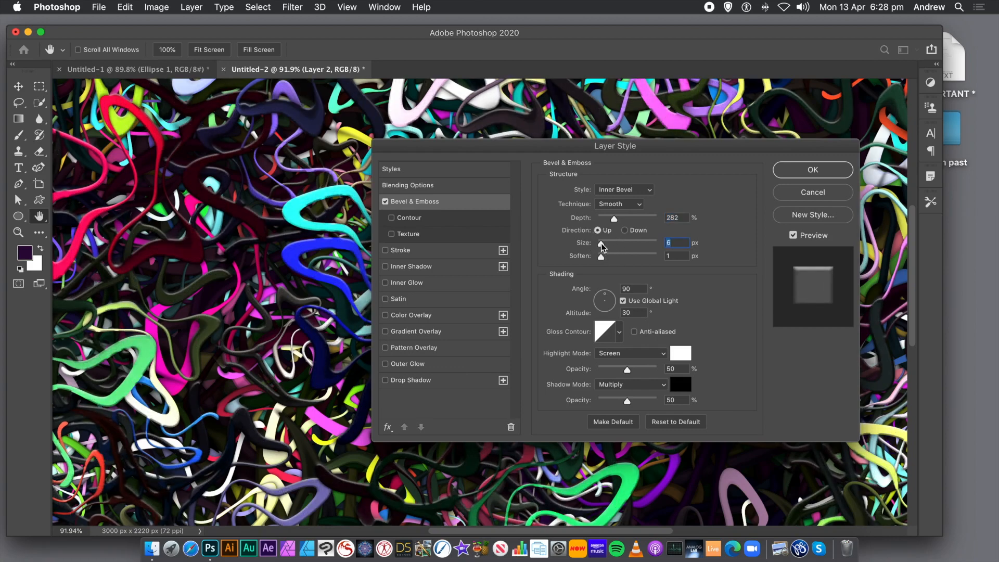
pyautogui.click(384, 380)
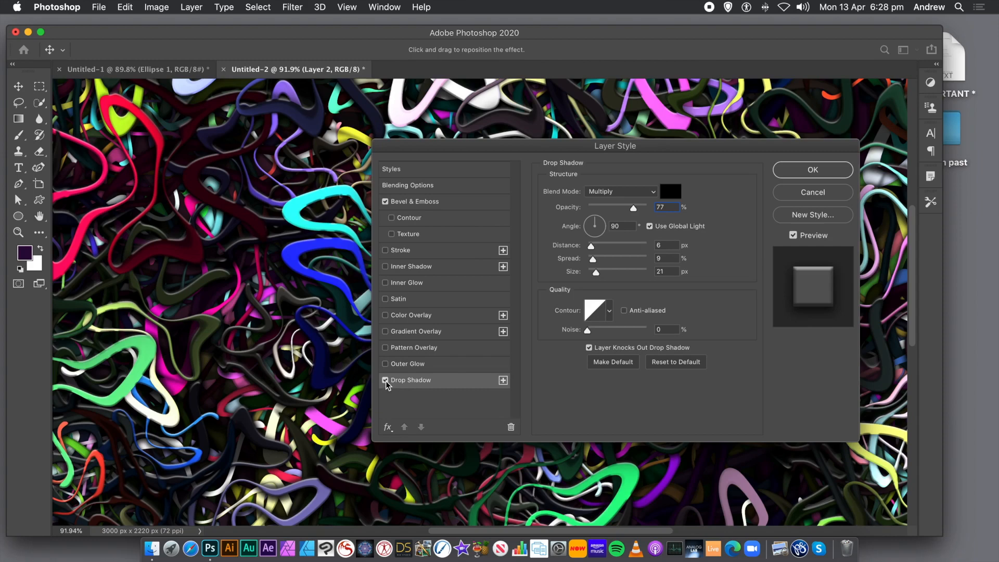
pyautogui.click(385, 380)
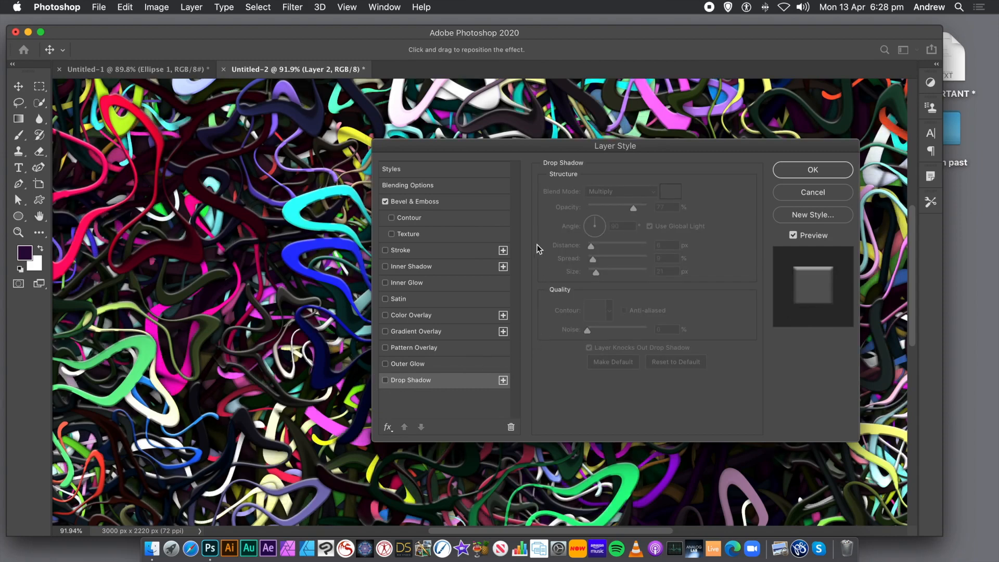
pyautogui.moveTo(709, 151); pyautogui.dragTo(669, 138)
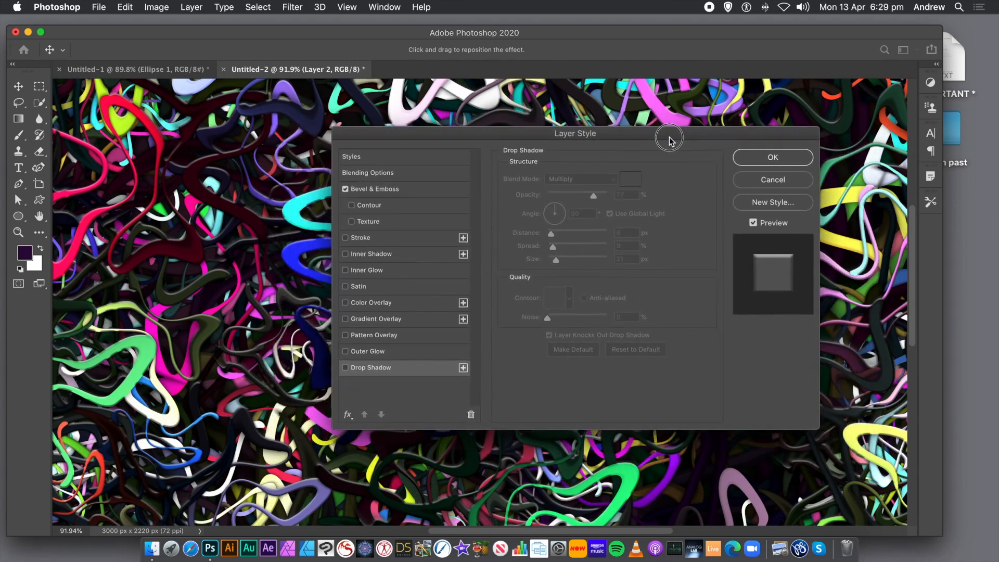
pyautogui.click(770, 159)
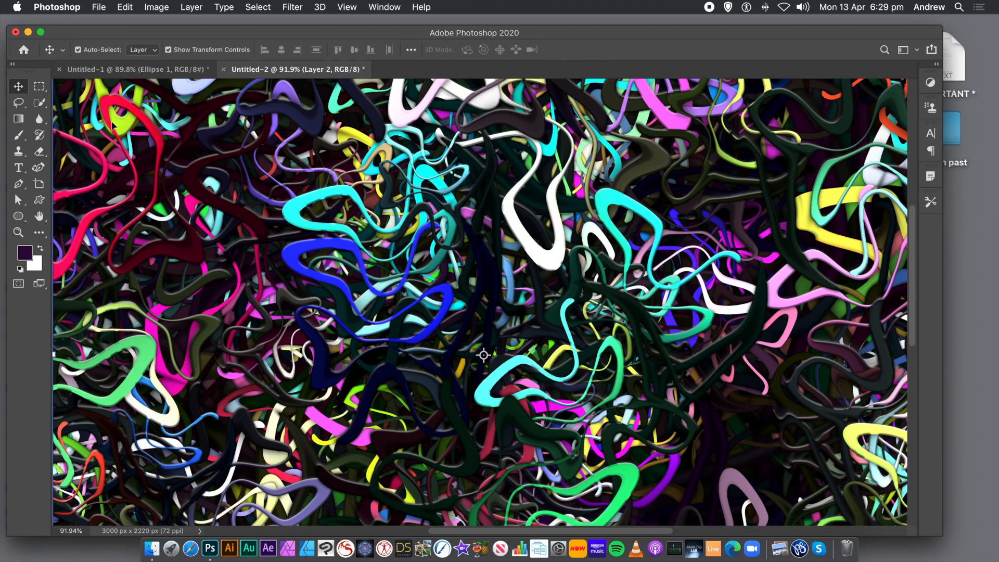
# Step: Show the Navigator panel and place it over the middle of the artwork
pyautogui.click(379, 7)
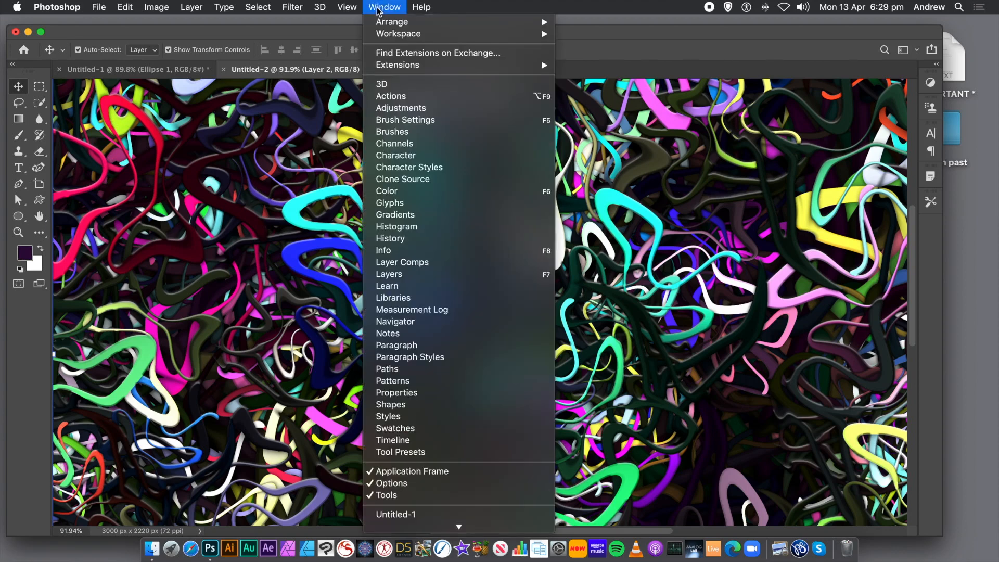
pyautogui.click(379, 322)
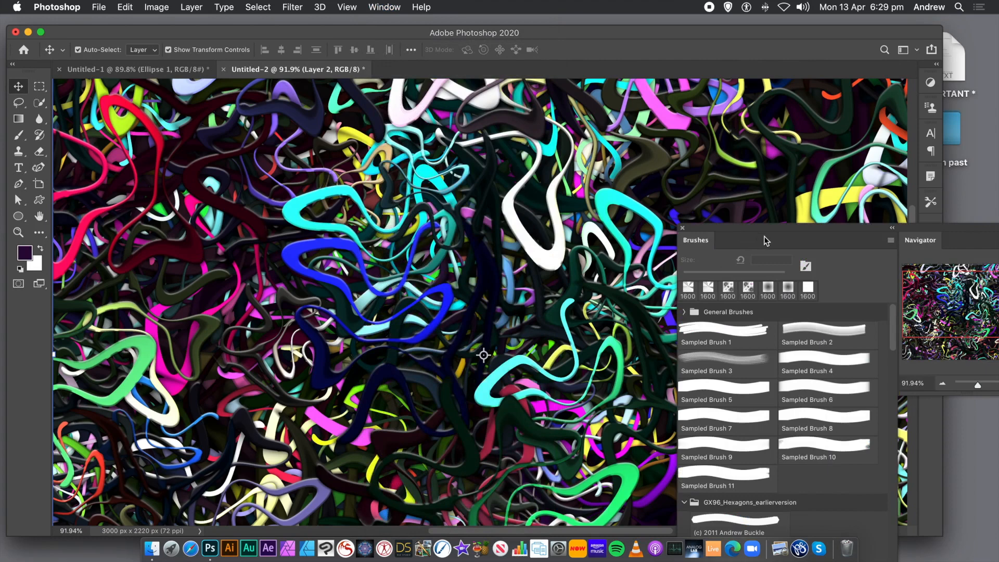
pyautogui.moveTo(942, 243); pyautogui.dragTo(479, 160)
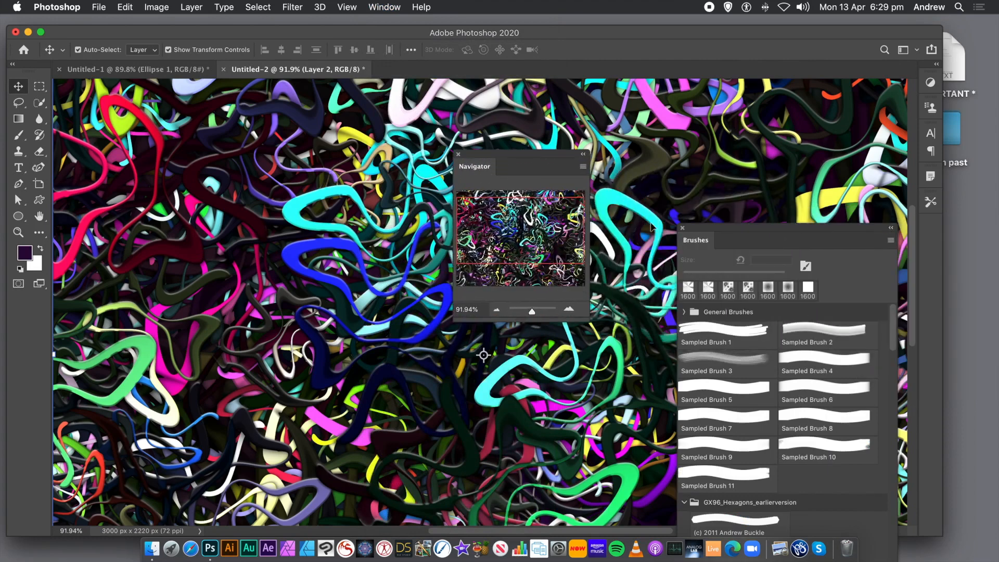
# Step: Close the Brushes panel and scale Layer 2 to 73.13% width and 72.39% height over the canvas's upper-left area
pyautogui.click(683, 229)
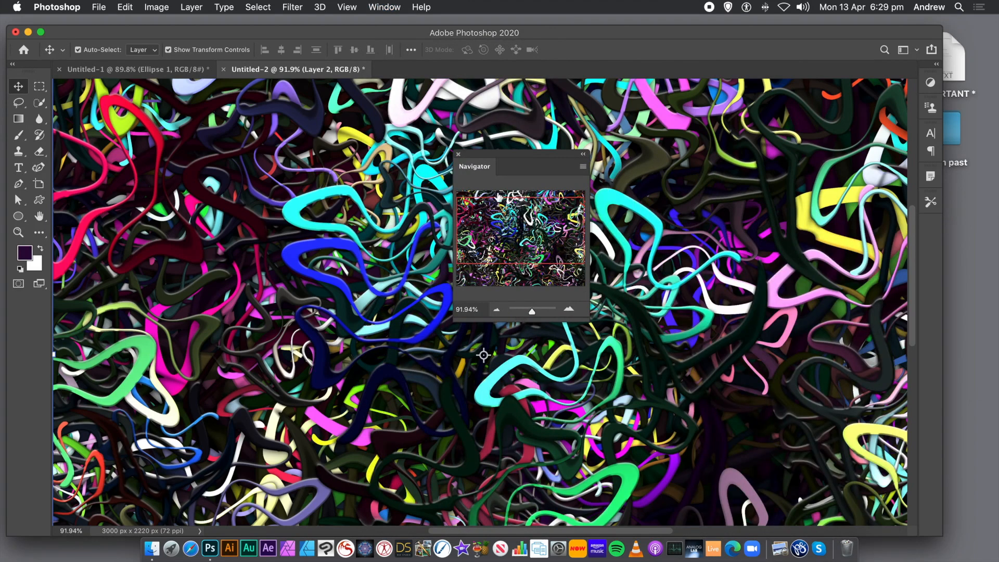
pyautogui.moveTo(531, 310); pyautogui.dragTo(530, 309)
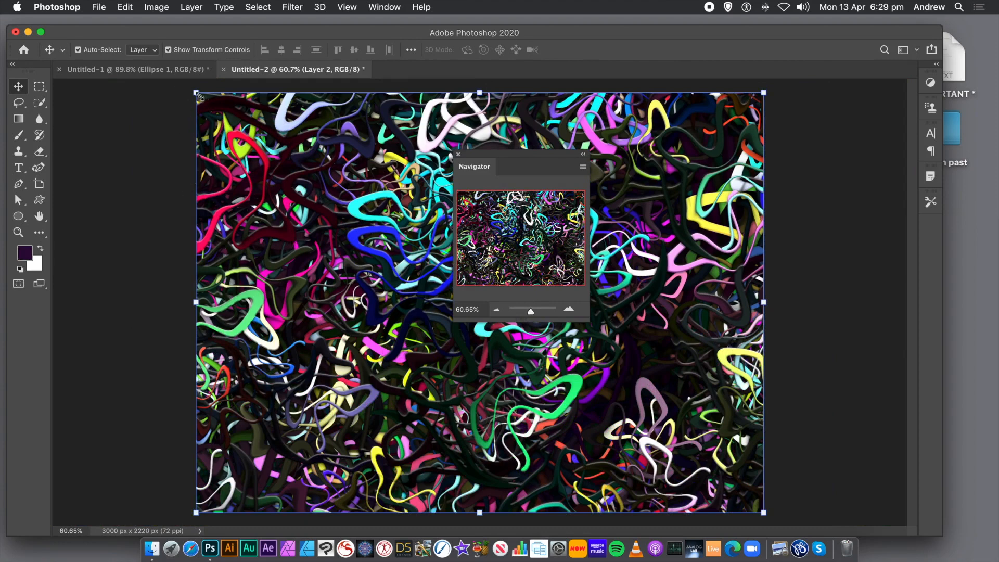
pyautogui.moveTo(197, 94); pyautogui.dragTo(348, 208)
pyautogui.moveTo(392, 251); pyautogui.dragTo(252, 140)
pyautogui.moveTo(203, 124); pyautogui.dragTo(178, 114)
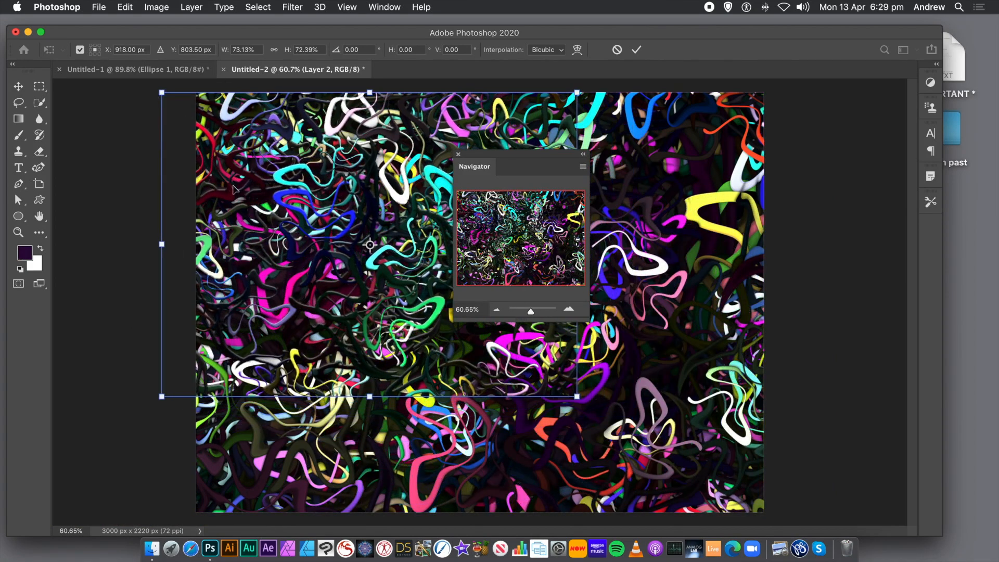
pyautogui.moveTo(370, 244); pyautogui.dragTo(312, 210)
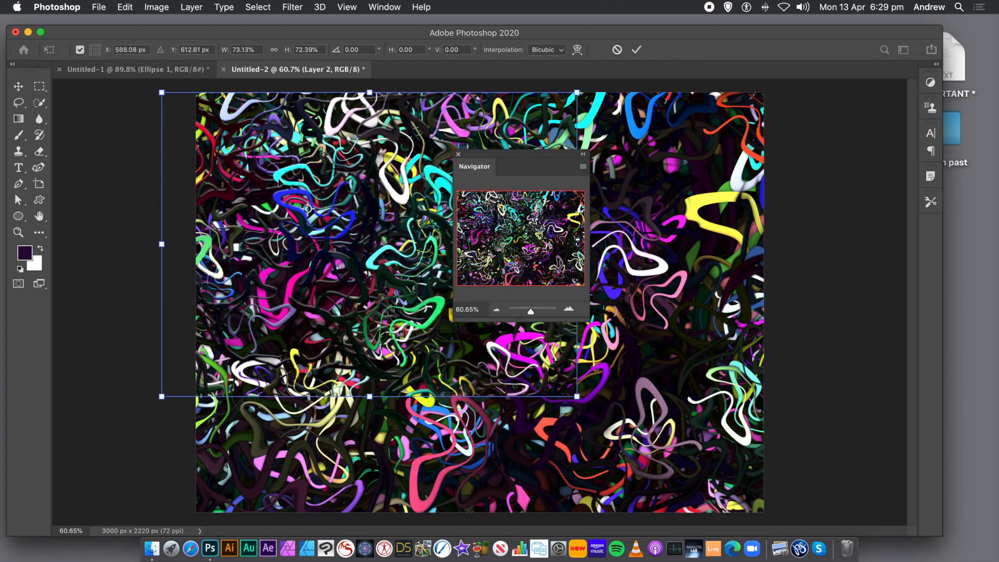
pyautogui.press('Return')
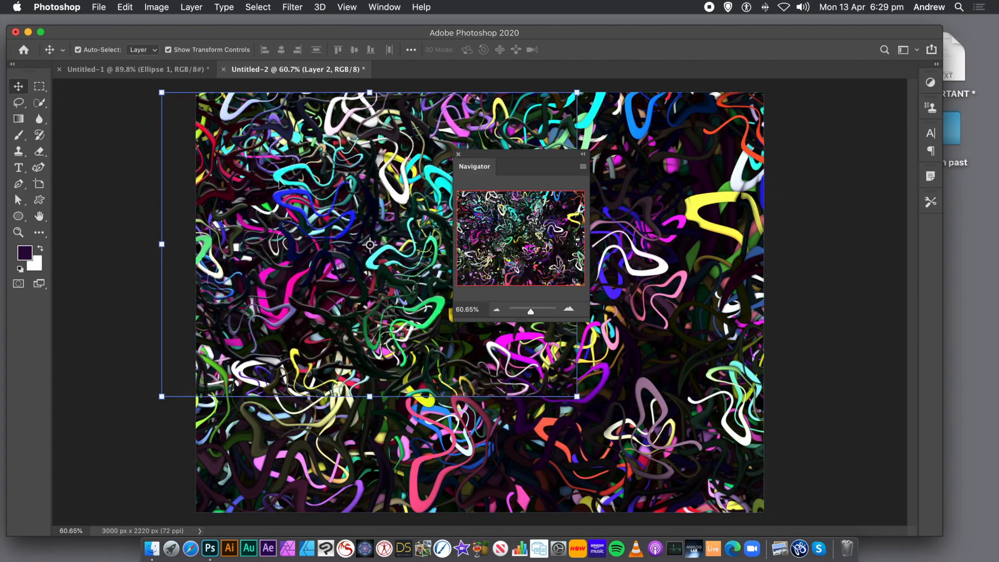
# Step: Cover the rest of the canvas with duplicates of the scaled ribbon layer, rotating the last copy 38.26° and placing it over the upper-right corner
pyautogui.moveTo(281, 182); pyautogui.dragTo(552, 405)
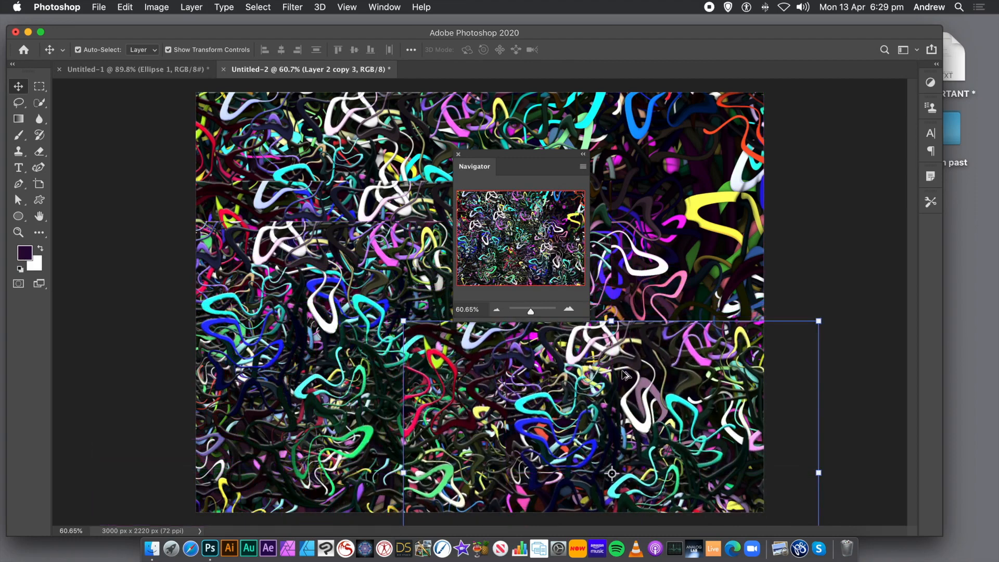
pyautogui.moveTo(640, 309); pyautogui.dragTo(650, 139)
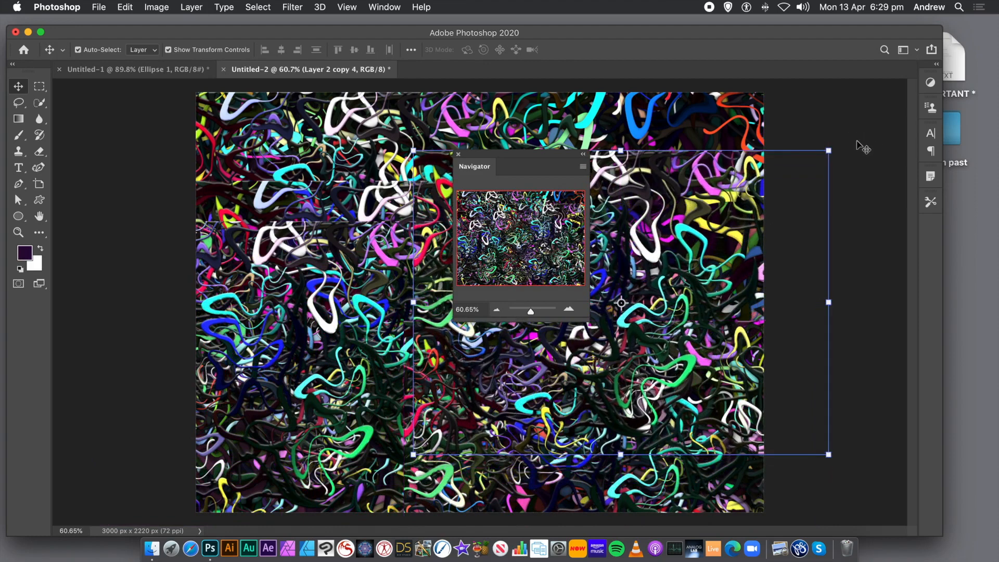
pyautogui.moveTo(841, 145); pyautogui.dragTo(858, 320)
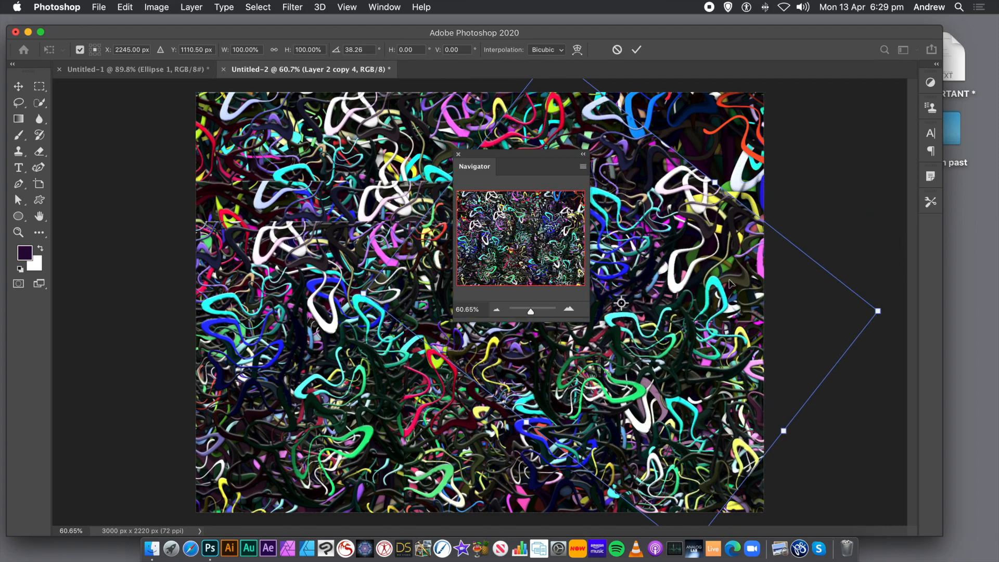
pyautogui.moveTo(682, 282); pyautogui.dragTo(704, 145)
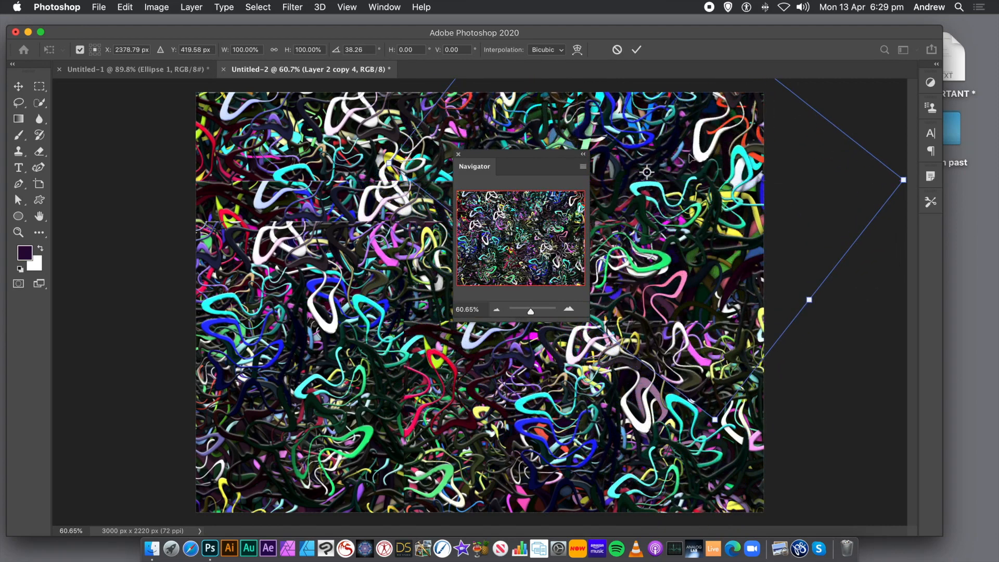
pyautogui.press('Return')
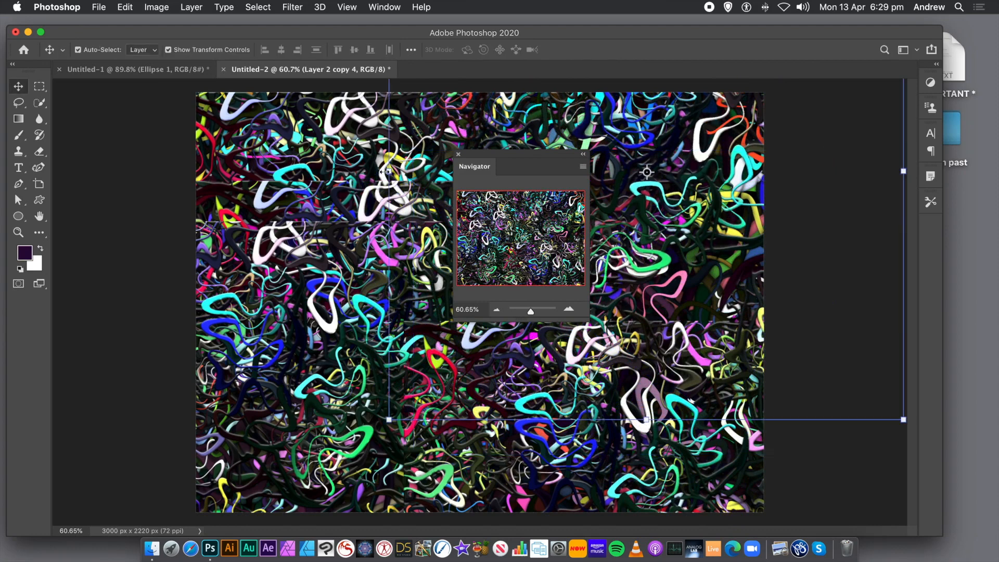
# Step: Flatten the image and move the Navigator panel to the right edge of the artwork
pyautogui.click(191, 7)
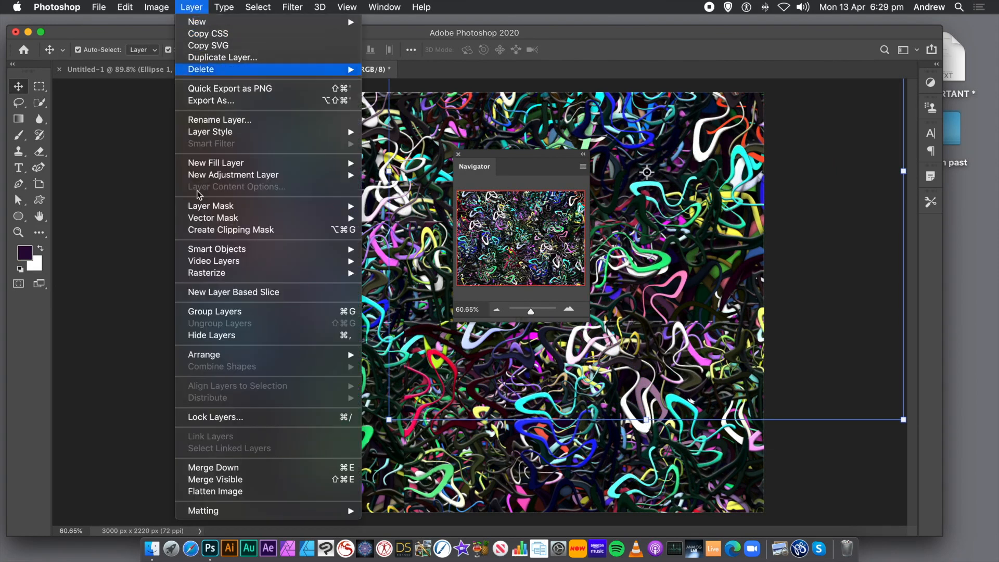
pyautogui.click(219, 492)
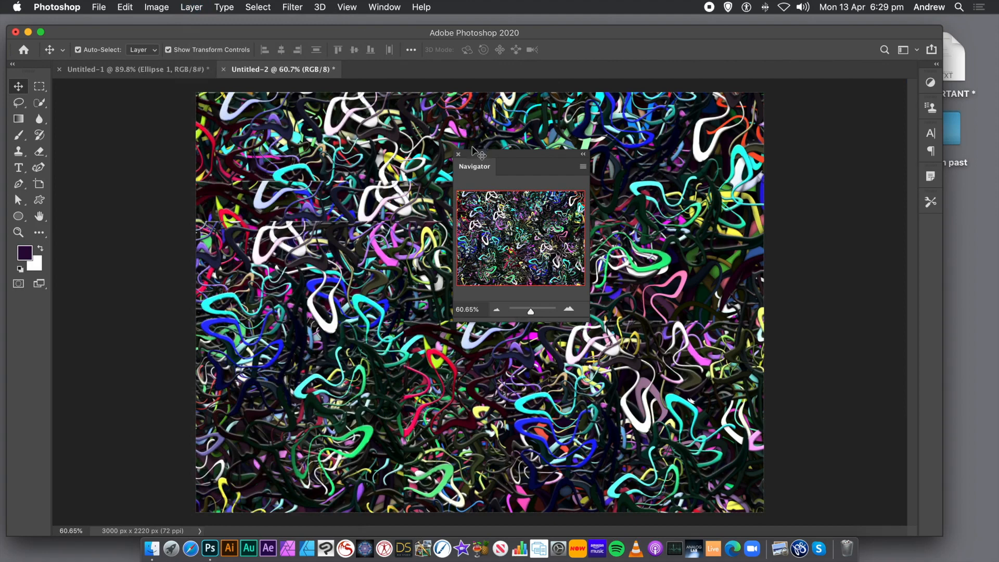
pyautogui.moveTo(582, 172); pyautogui.dragTo(827, 197)
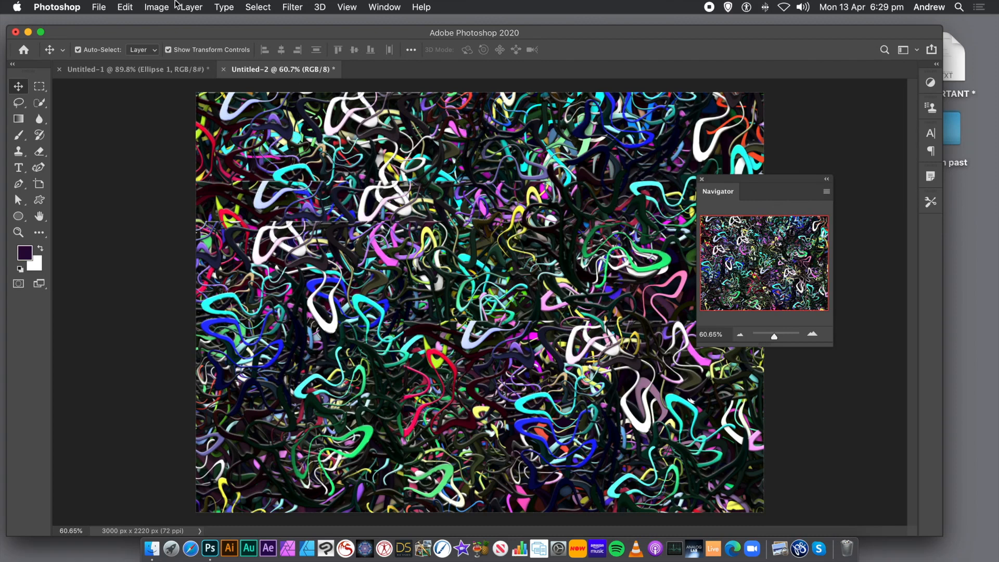
# Step: Fill the flattened image with the ribbon pattern using Random Fill, density 10, scale factors 0.31 to 0.71 and color randomness 0.96
pyautogui.click(129, 6)
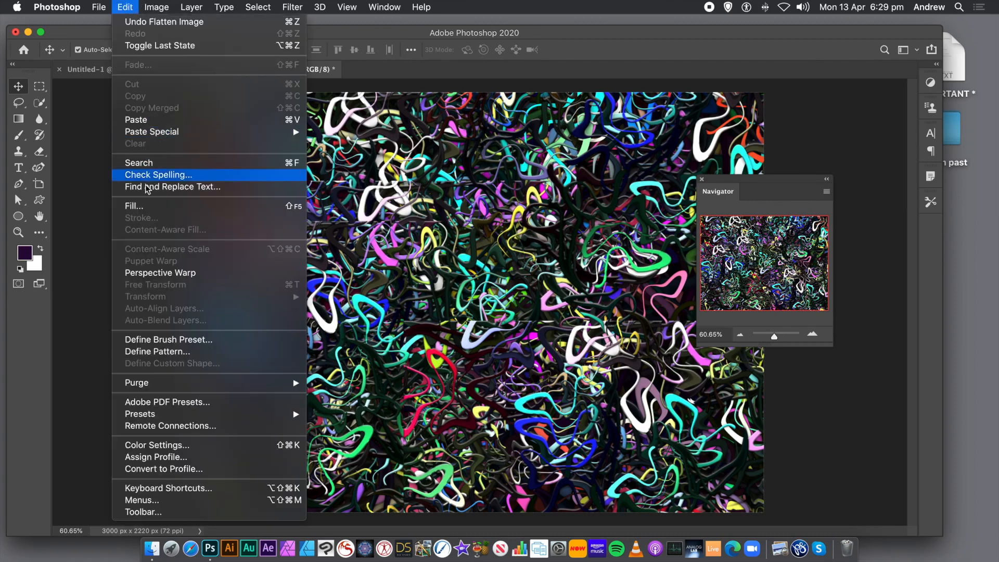
pyautogui.click(139, 207)
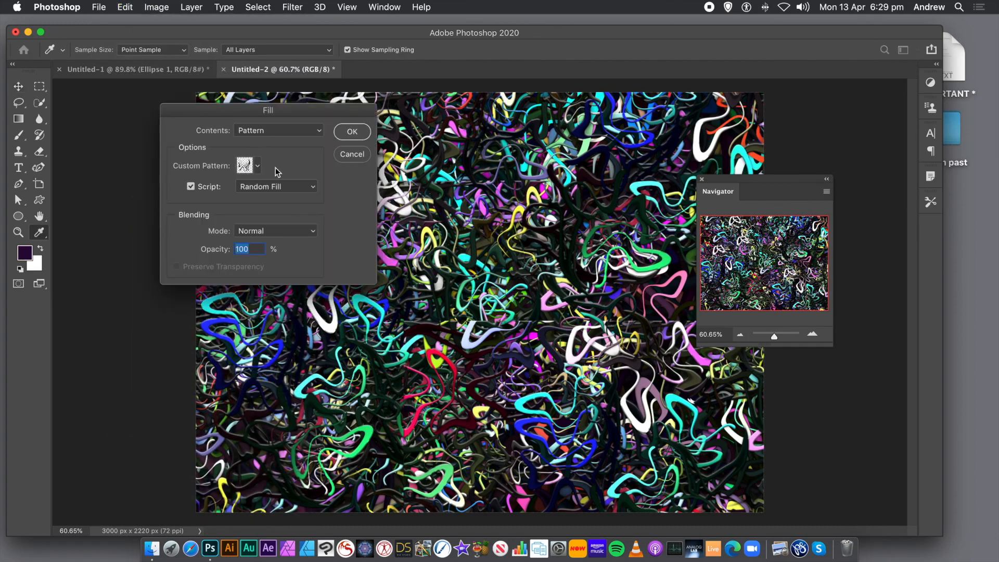
pyautogui.click(352, 134)
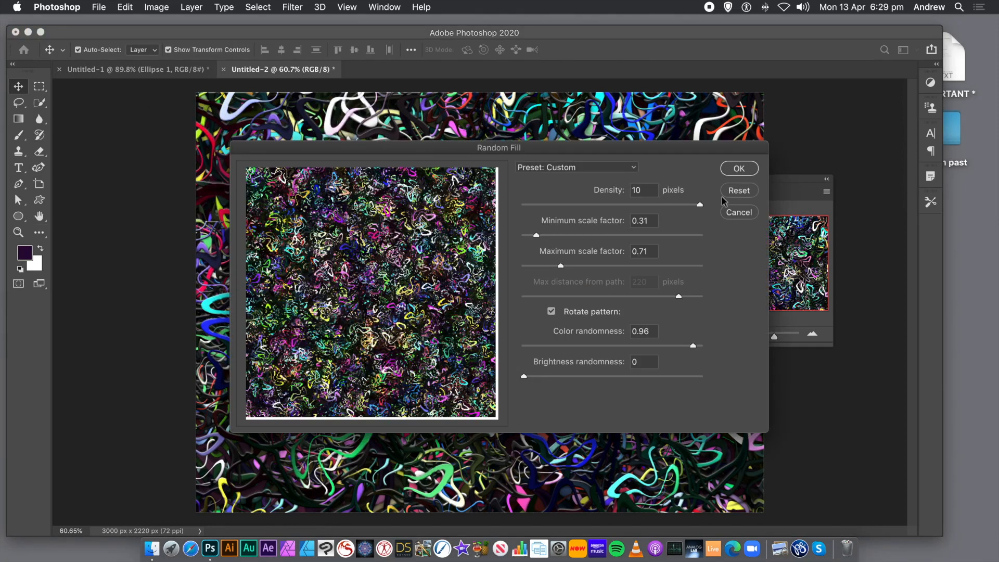
pyautogui.click(743, 174)
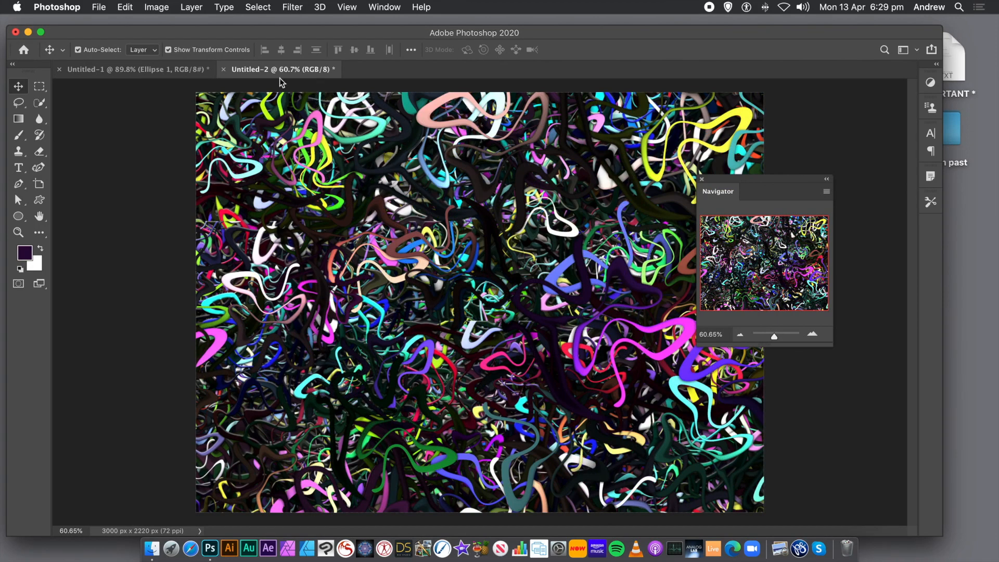
pyautogui.click(184, 7)
pyautogui.moveTo(188, 28)
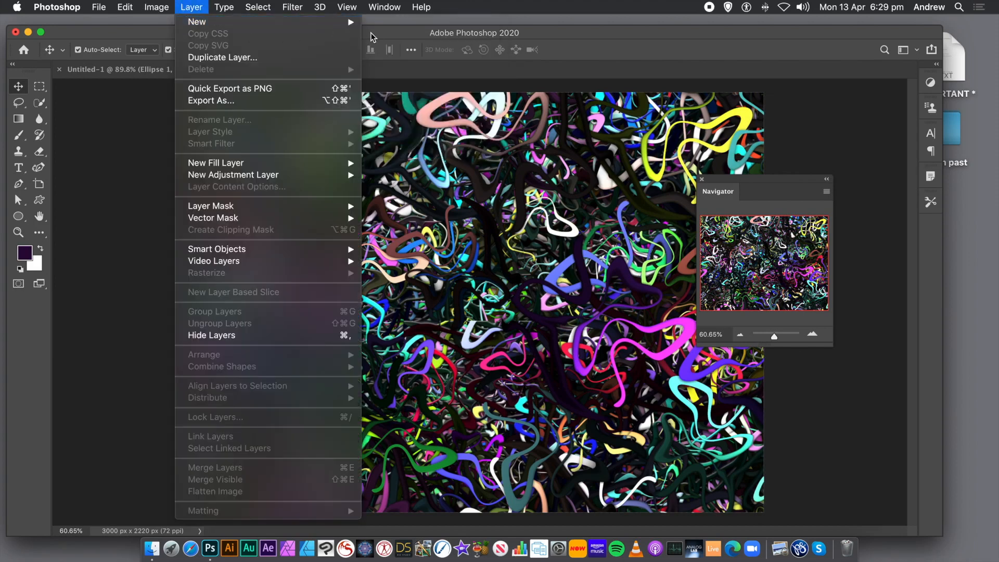
pyautogui.click(128, 122)
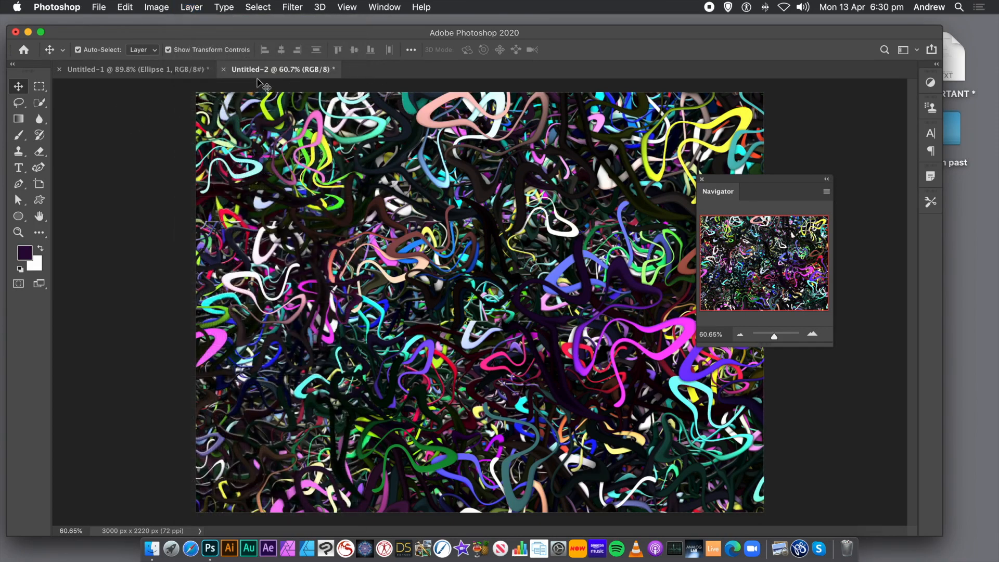
# Step: Apply the Oil Paint filter with stylization 9.3, cleanliness 9.3, scale 0.8 and bristle detail 10.0, leaving Lighting off
pyautogui.click(293, 8)
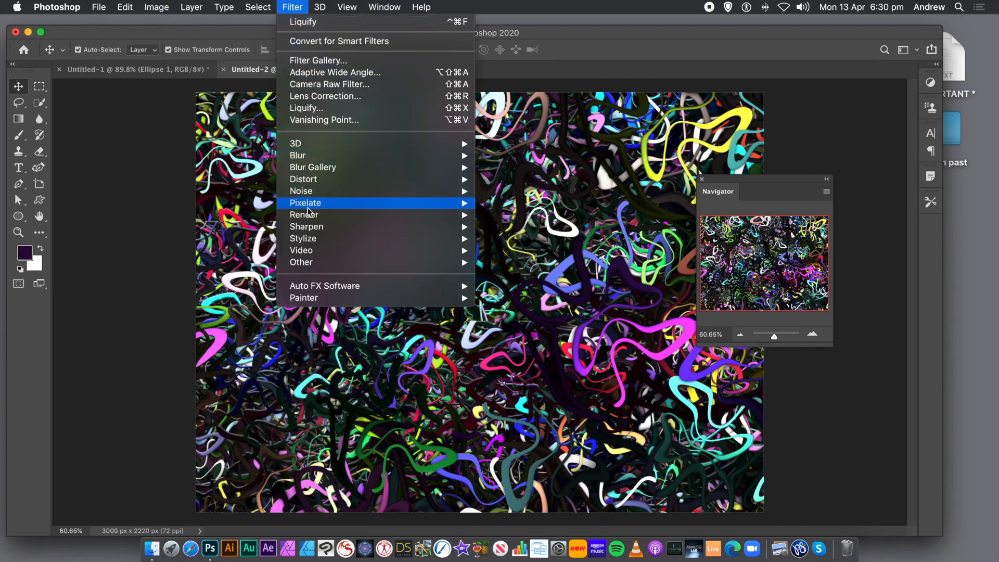
pyautogui.moveTo(307, 243)
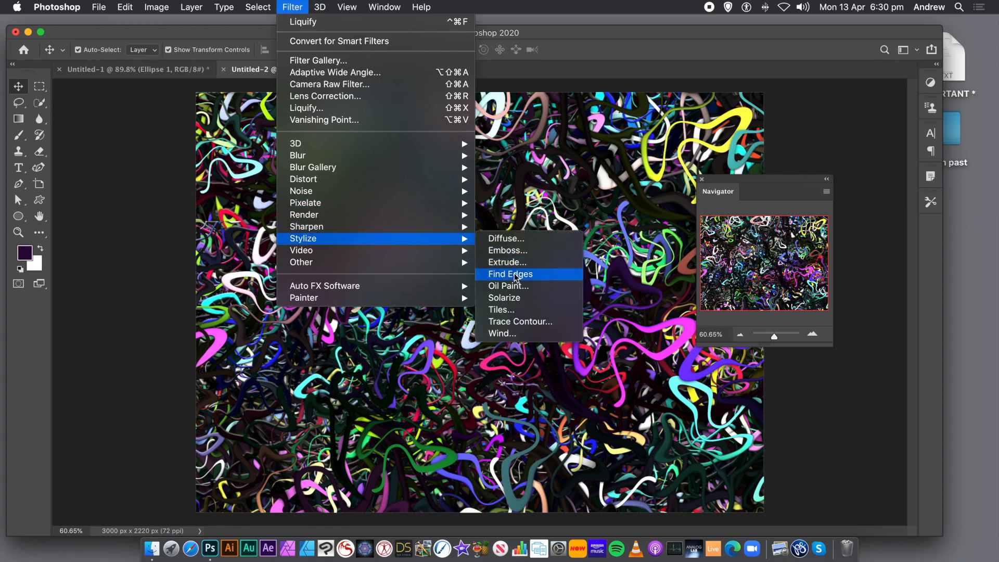
pyautogui.click(512, 285)
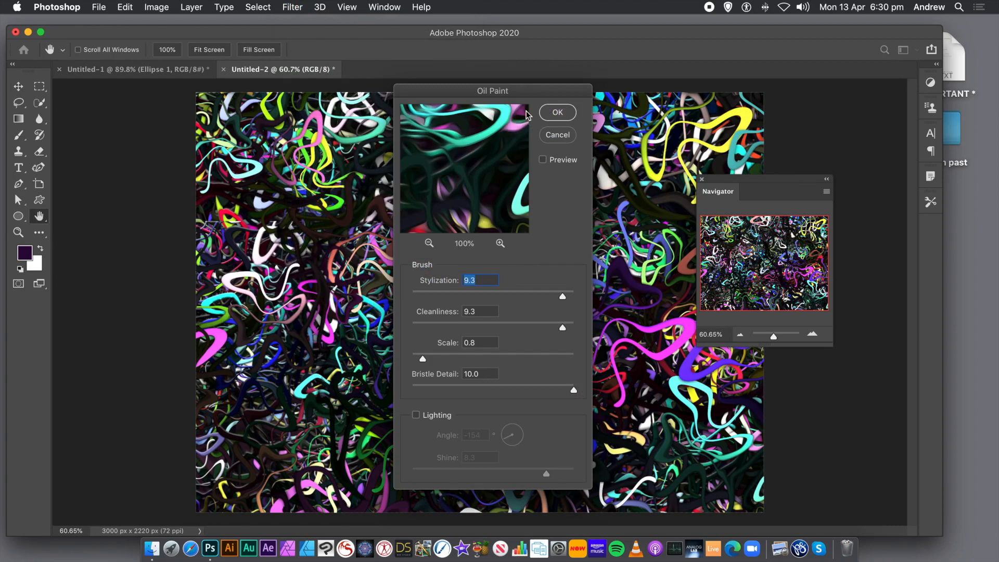
pyautogui.moveTo(491, 94)
pyautogui.mouseDown()
pyautogui.moveTo(404, 95)
pyautogui.moveTo(376, 108)
pyautogui.mouseUp()
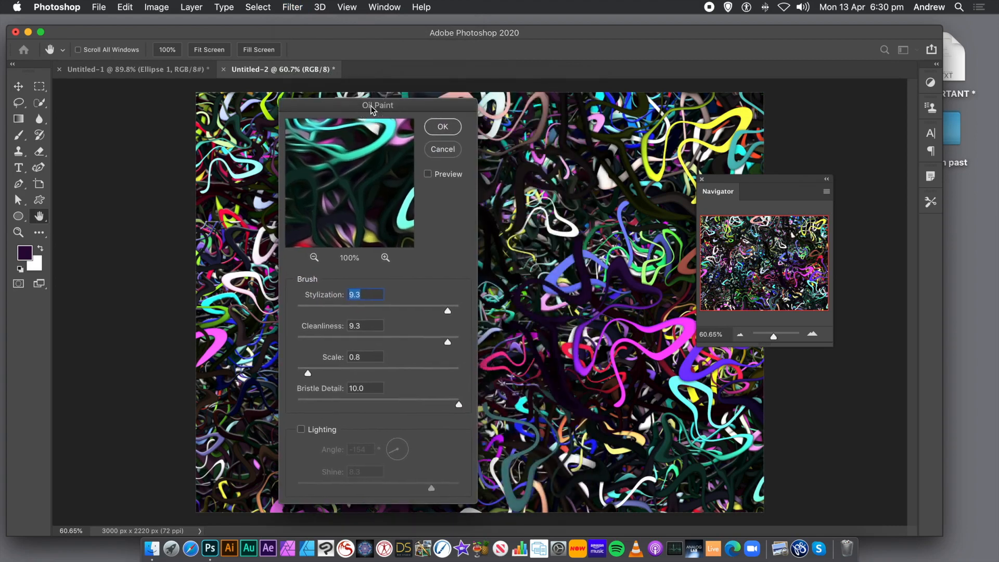
pyautogui.click(450, 128)
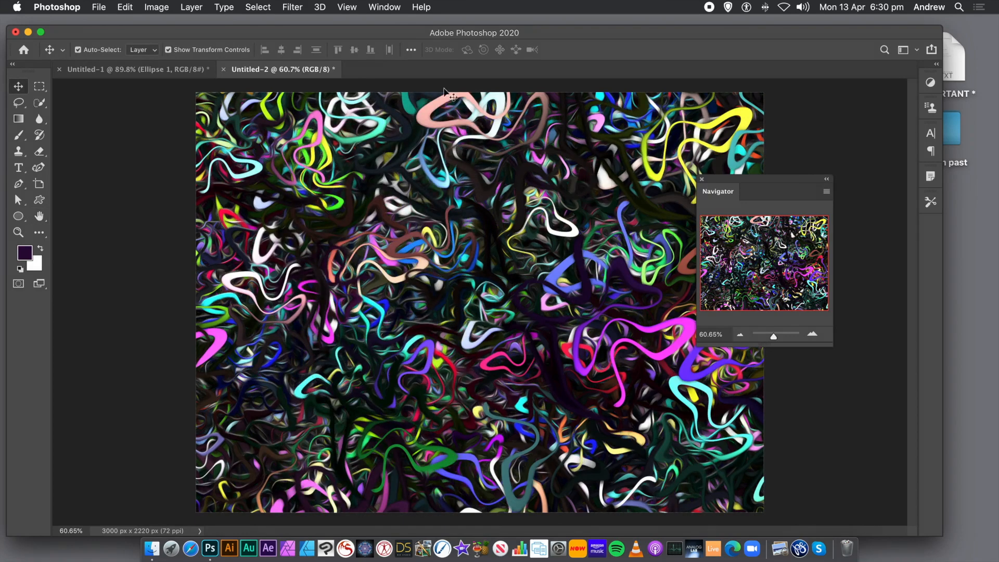
# Step: Reapply the Oil Paint filter two more times with the same settings
pyautogui.click(291, 6)
pyautogui.click(302, 24)
pyautogui.click(293, 7)
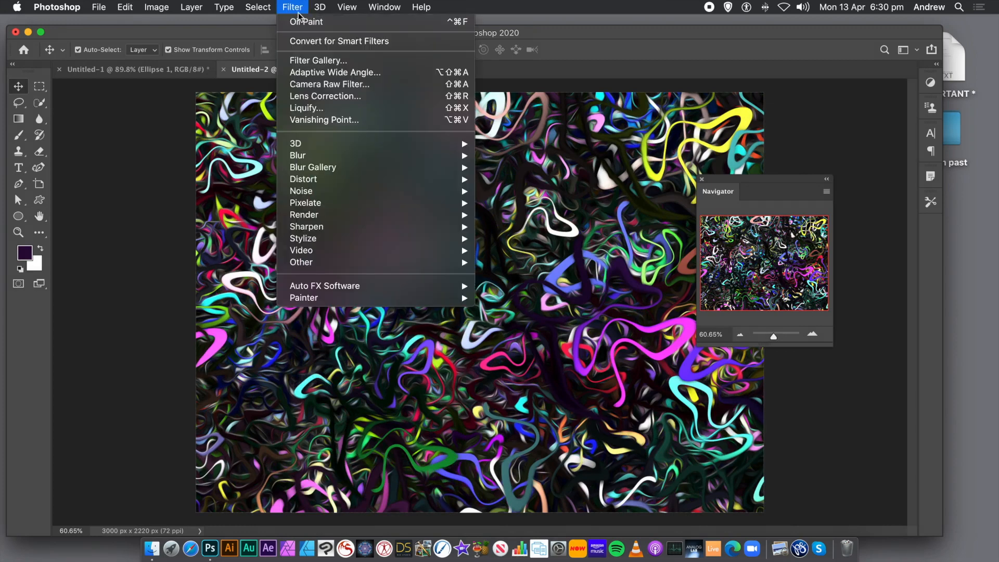
pyautogui.click(302, 22)
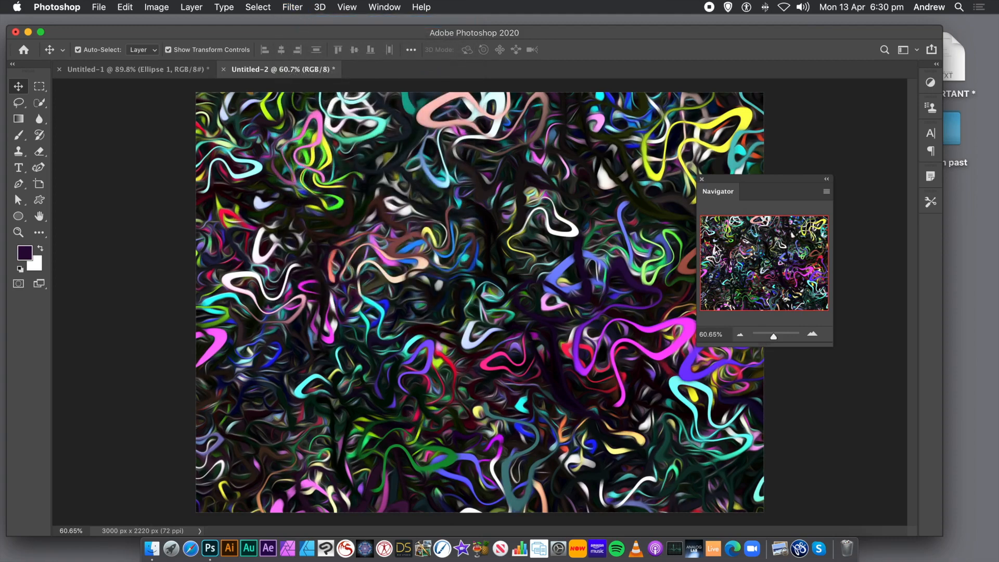
# Step: Brighten the painted image with Levels, setting the RGB midtone input to 1.25 and the white input to 170
pyautogui.click(778, 336)
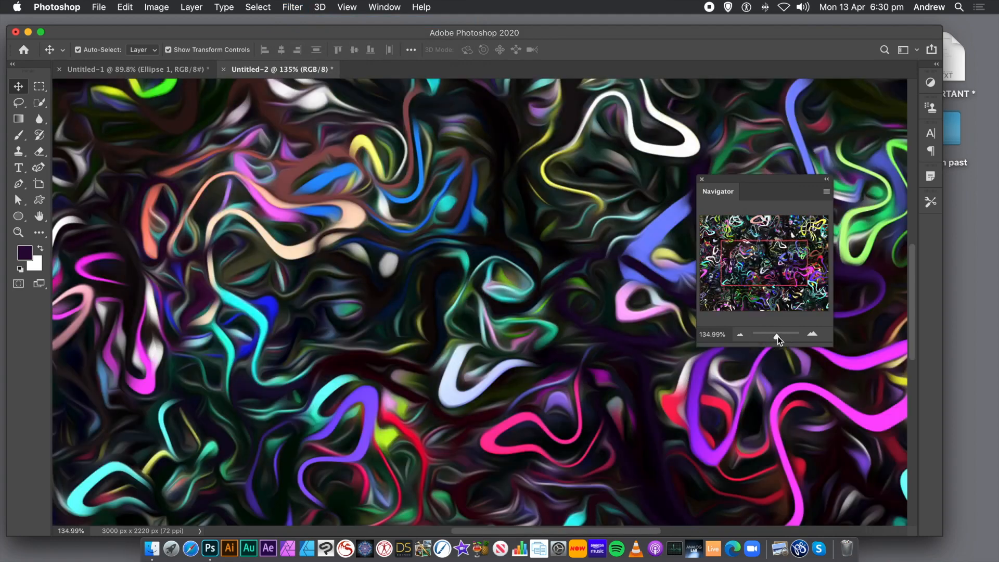
pyautogui.moveTo(778, 336); pyautogui.dragTo(775, 336)
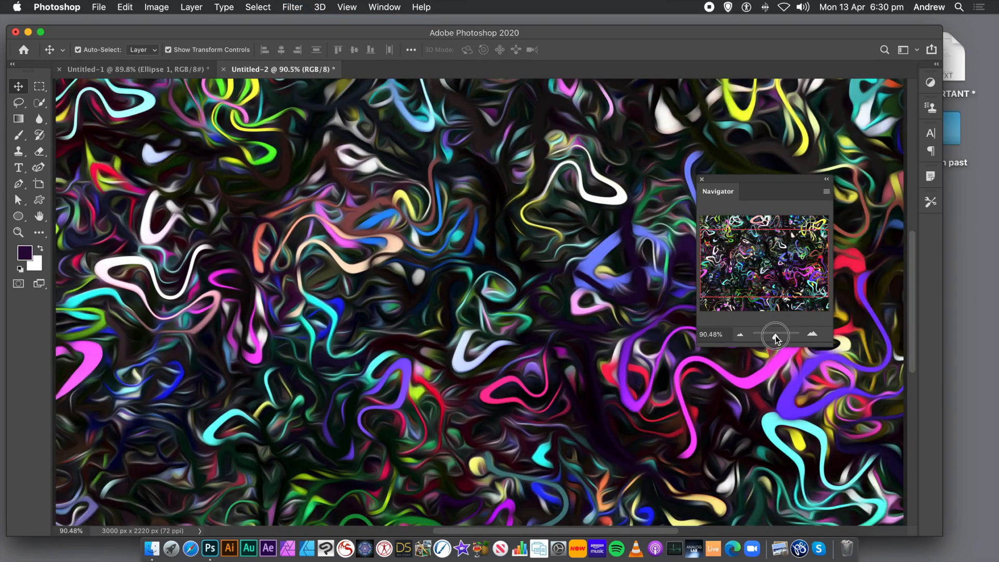
pyautogui.moveTo(776, 335); pyautogui.dragTo(775, 336)
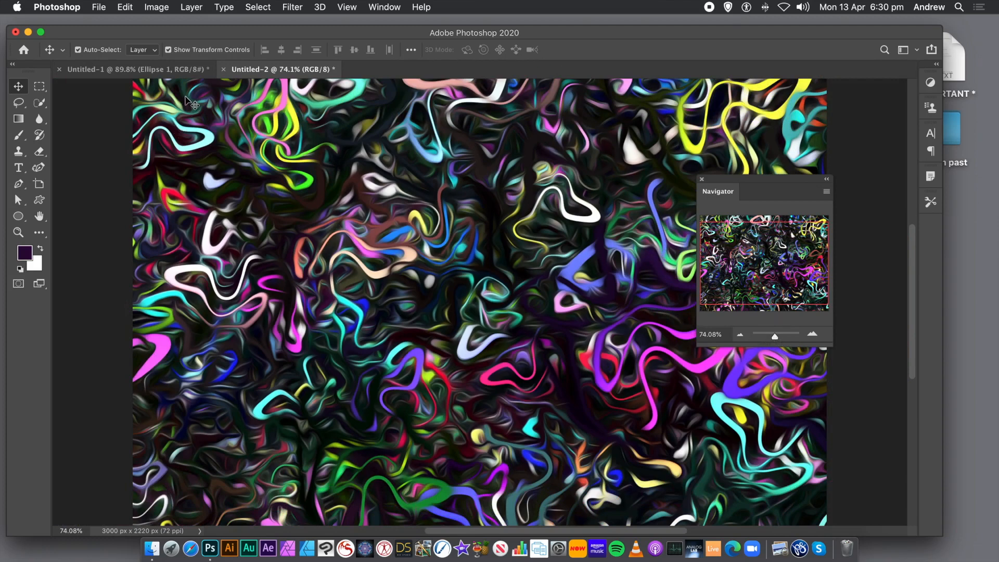
pyautogui.click(156, 7)
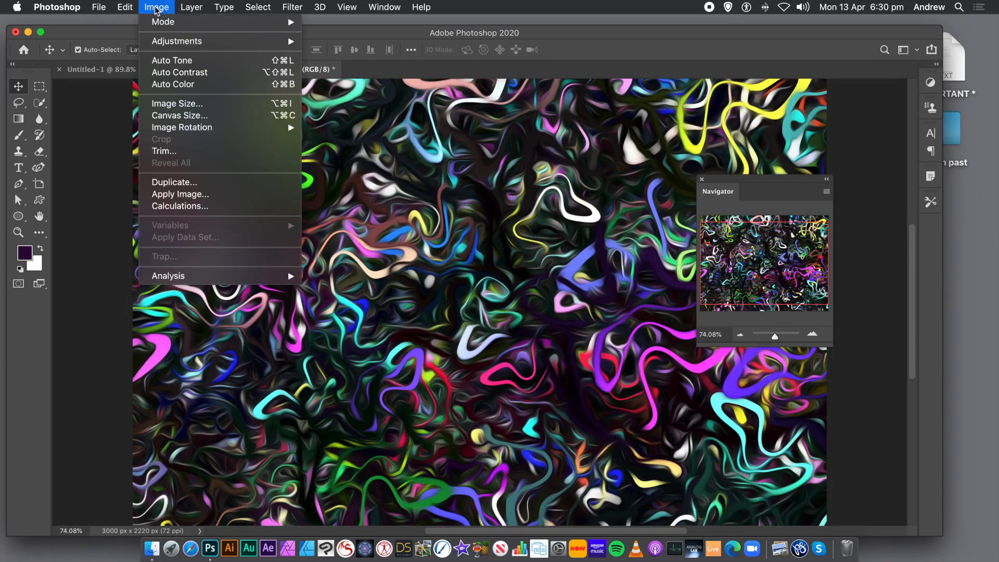
pyautogui.moveTo(163, 41)
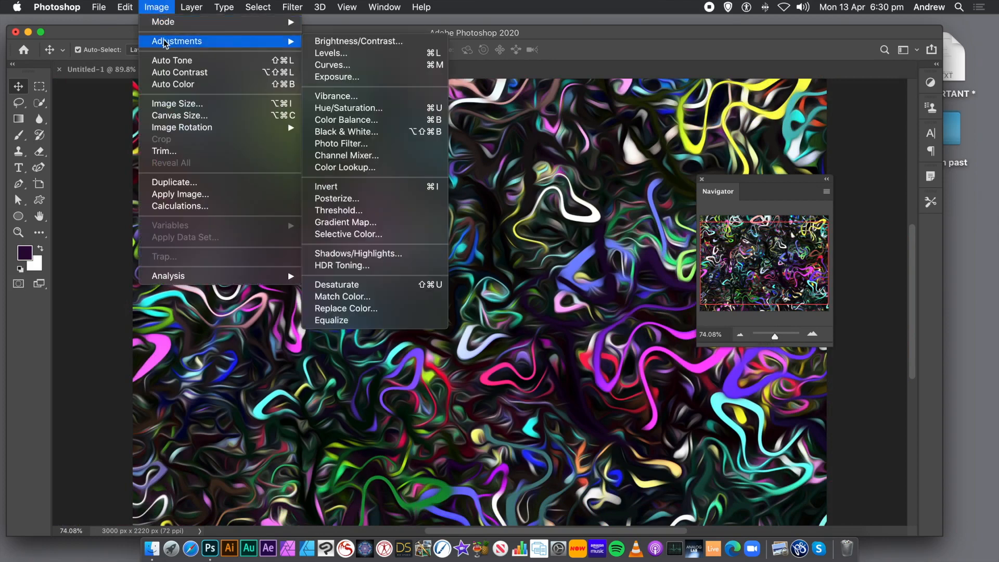
pyautogui.click(348, 54)
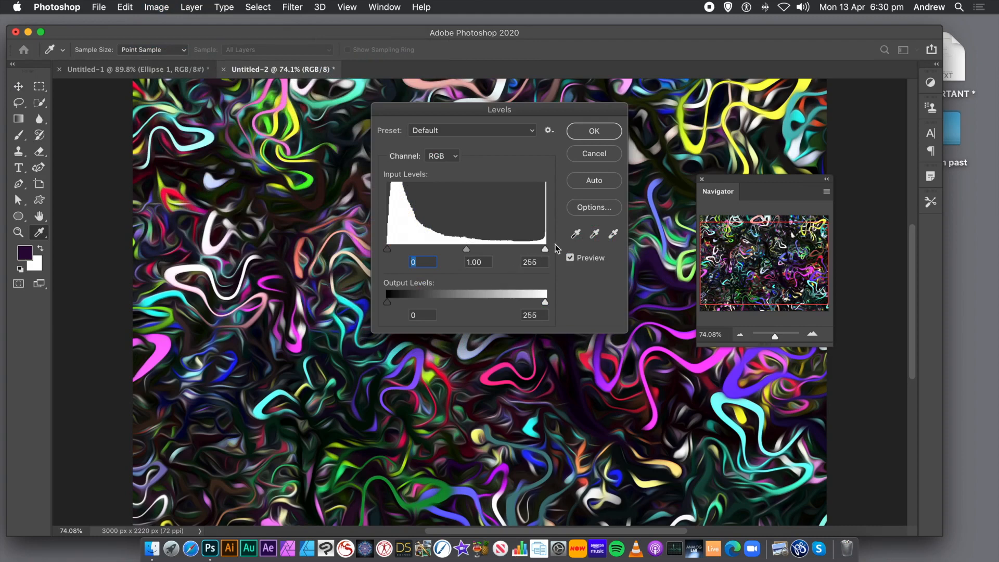
pyautogui.moveTo(544, 249); pyautogui.dragTo(434, 250)
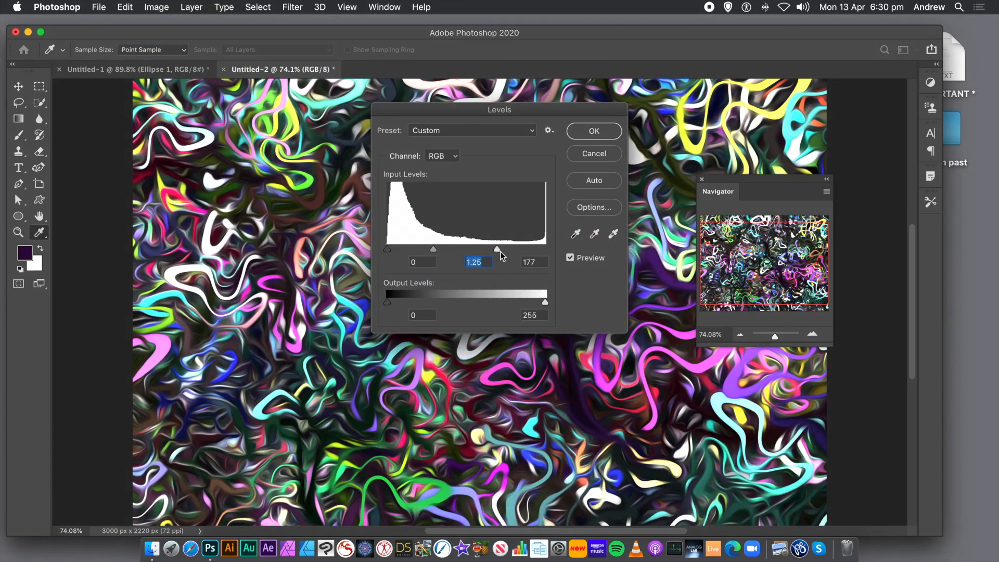
pyautogui.moveTo(498, 251); pyautogui.dragTo(493, 250)
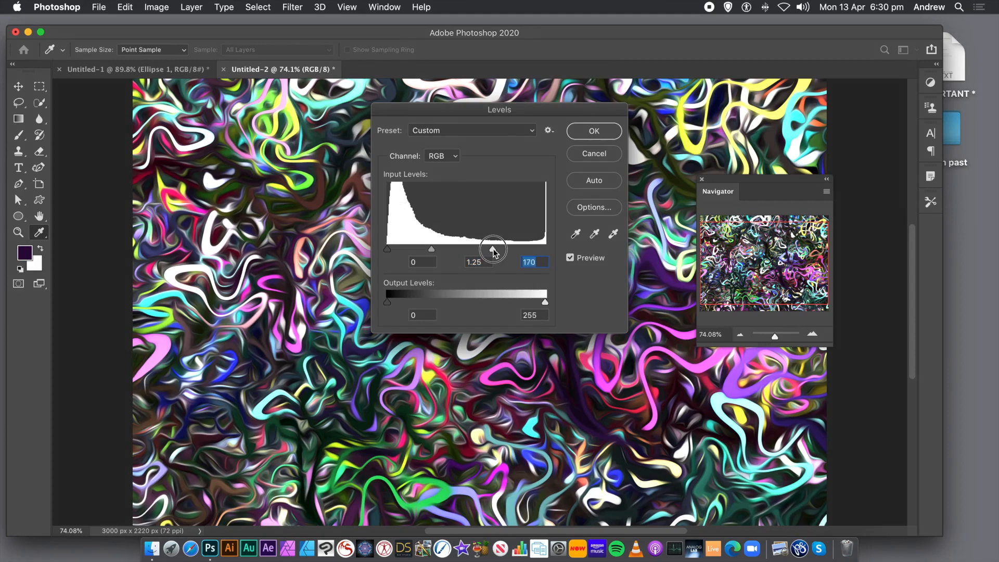
pyautogui.click(592, 134)
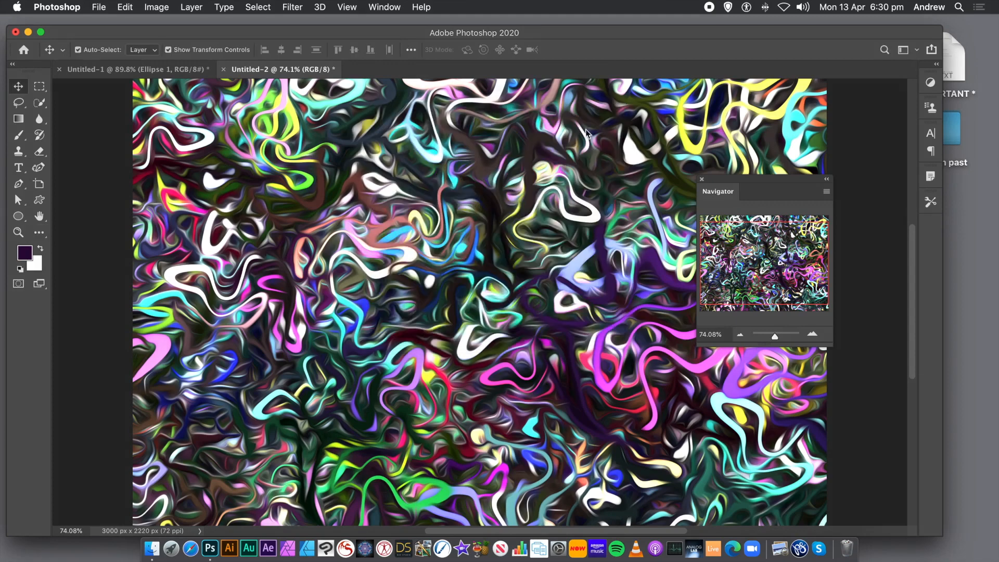
# Step: Apply a Vibrance adjustment with vibrance +43 and saturation +77, and close the Navigator panel
pyautogui.click(156, 7)
pyautogui.moveTo(156, 41)
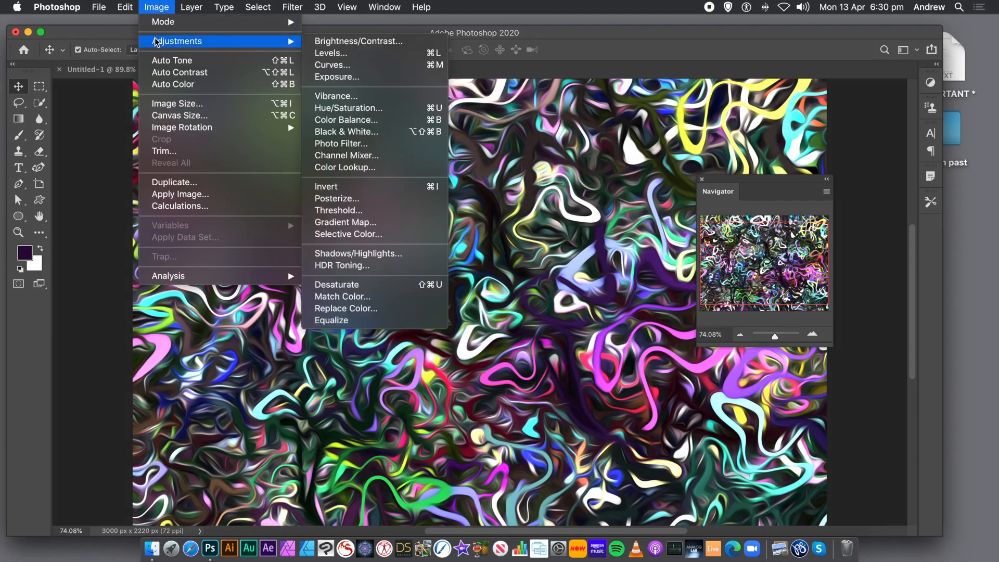
pyautogui.click(326, 94)
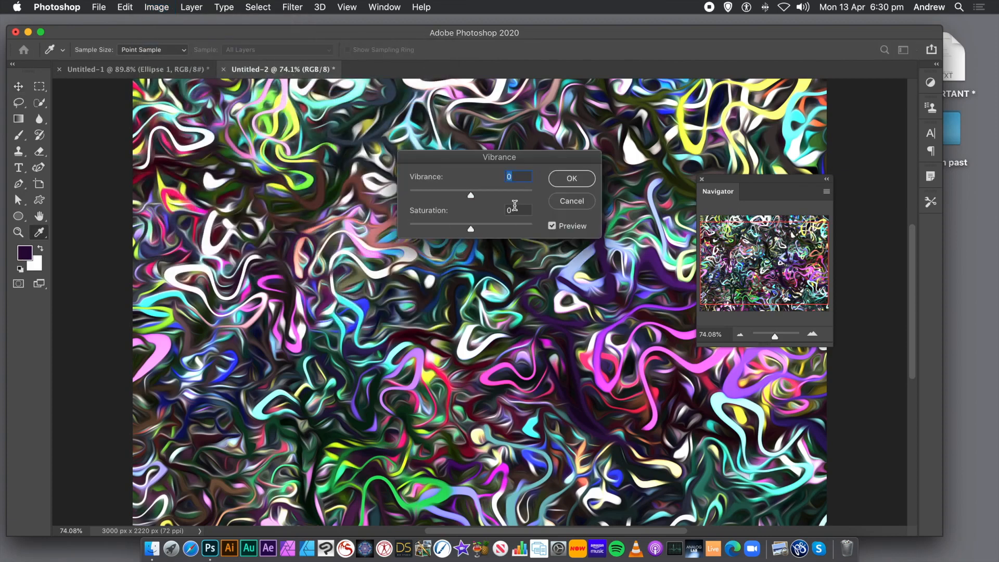
pyautogui.moveTo(496, 194); pyautogui.dragTo(498, 194)
pyautogui.moveTo(488, 228); pyautogui.dragTo(518, 229)
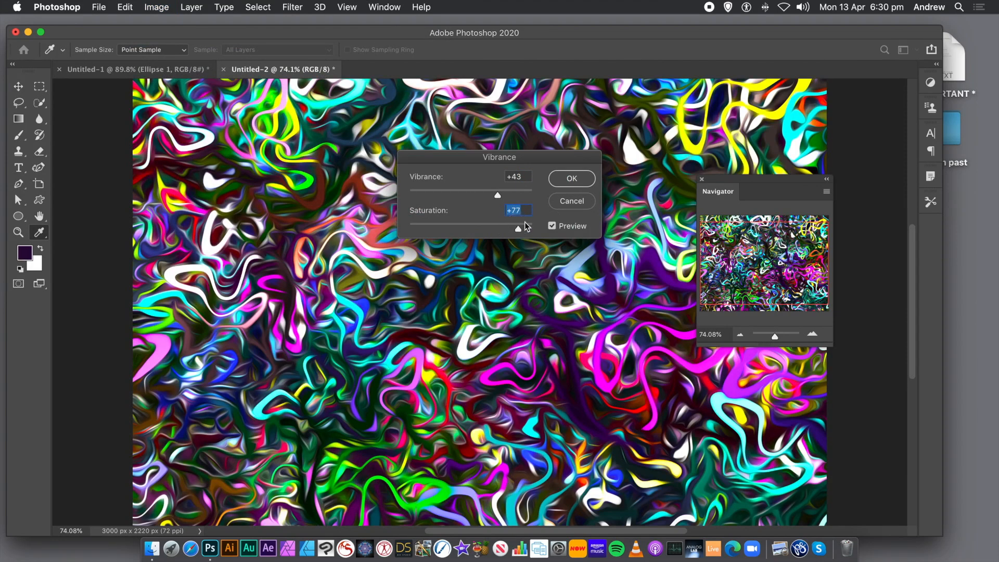
pyautogui.click(572, 179)
pyautogui.press('v')
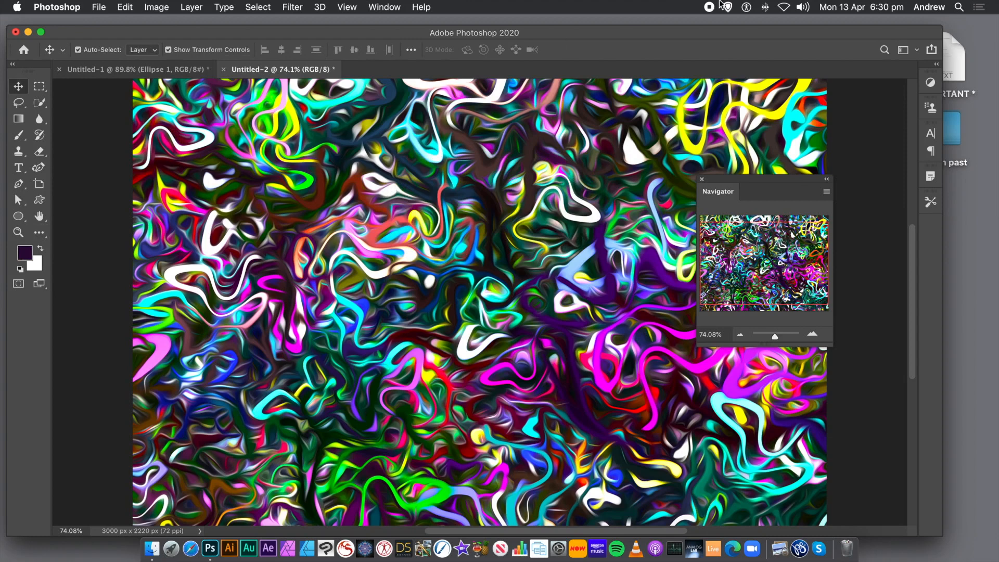
pyautogui.click(701, 180)
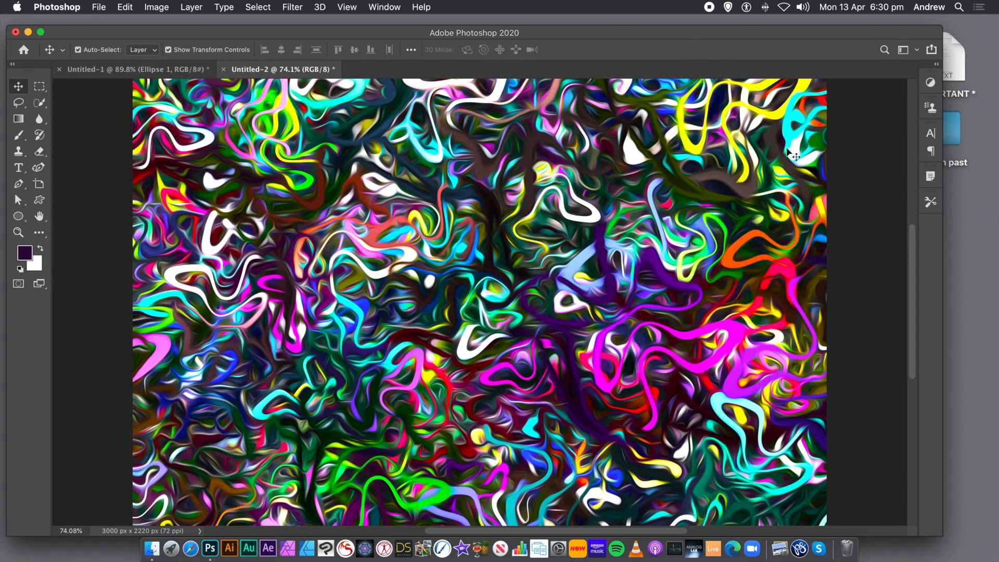